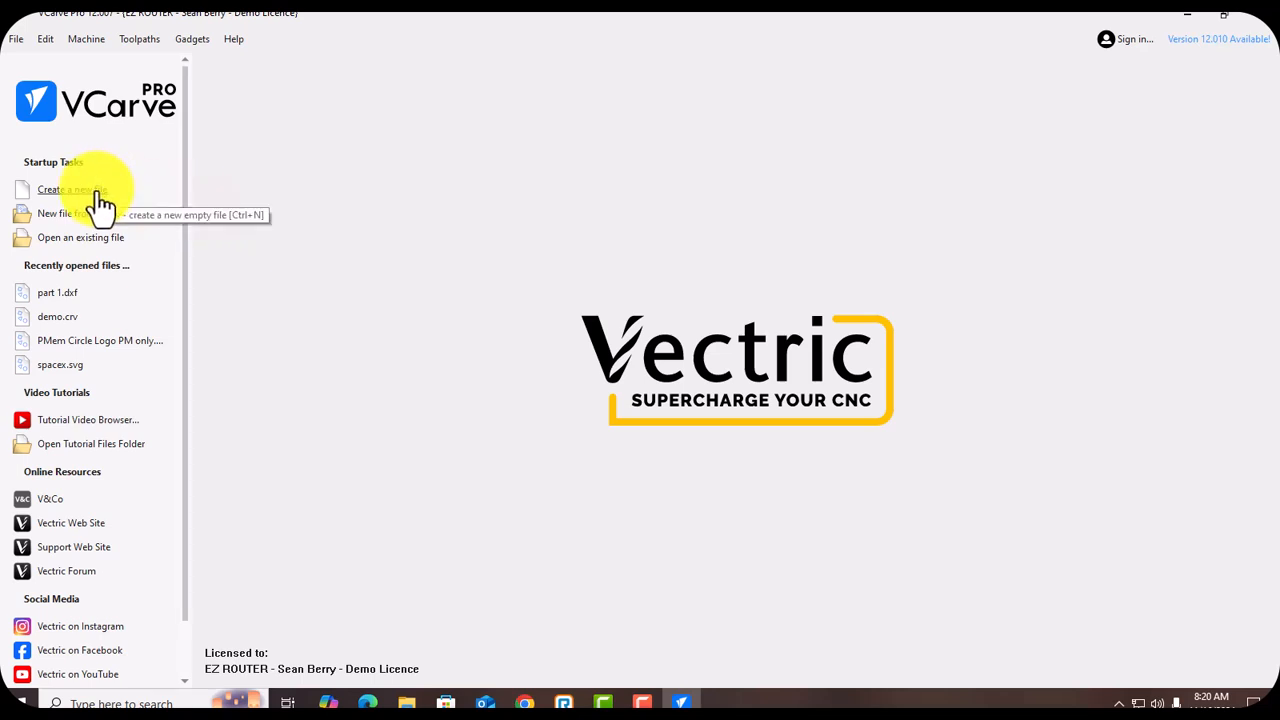
Step: Create a new single-sided job 24 inches wide and 24 inches high, with the XY datum at the lower-left corner
left_click(99, 200)
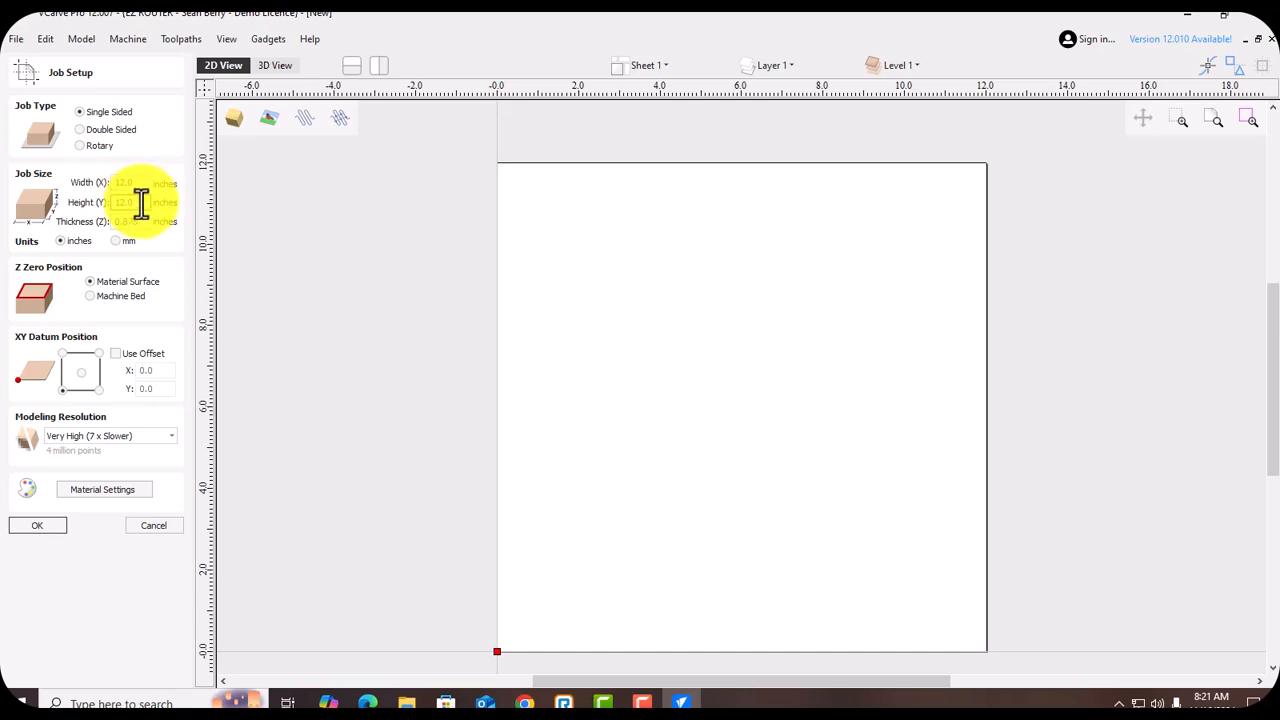
left_click_drag(139, 183, 102, 182)
left_click(138, 208)
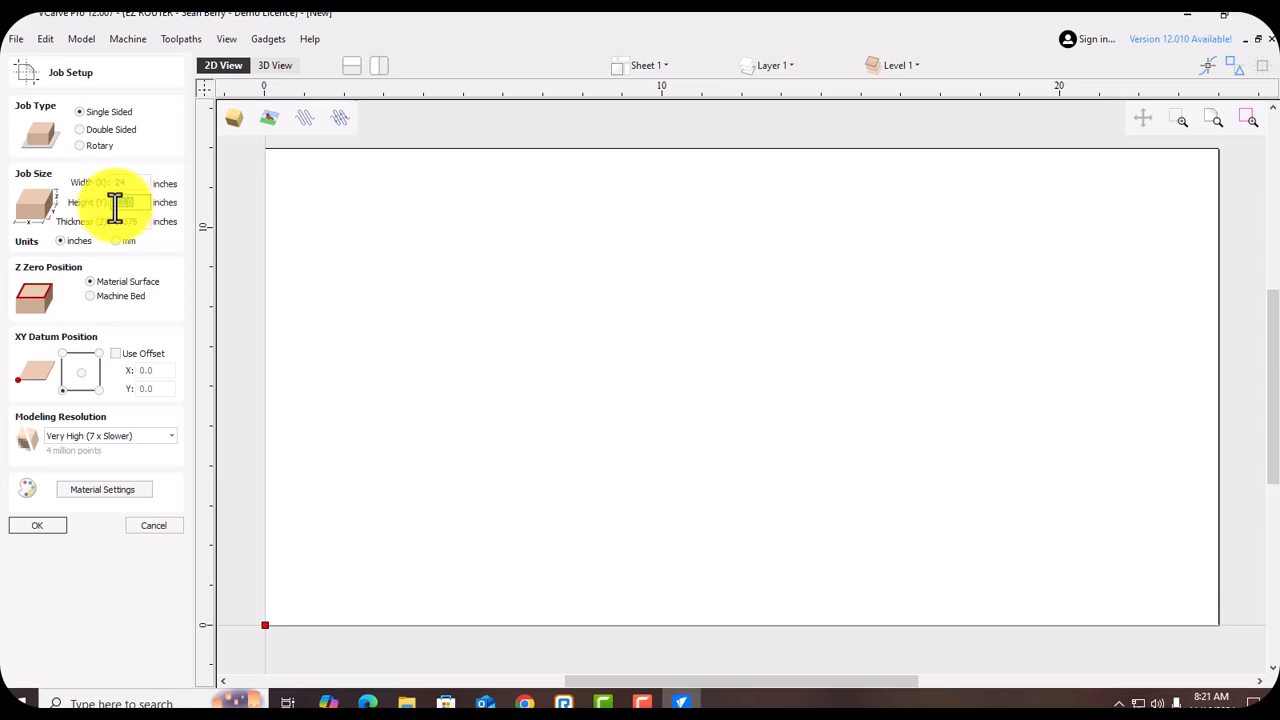
type("24")
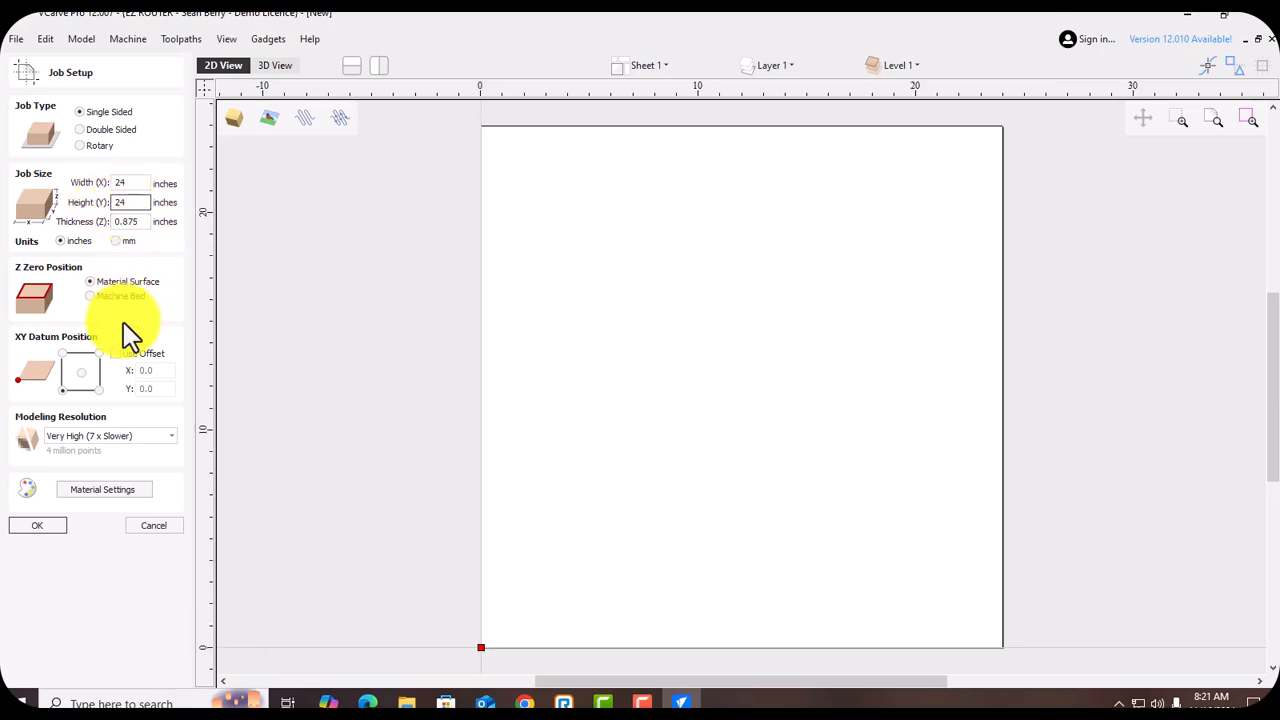
left_click(63, 389)
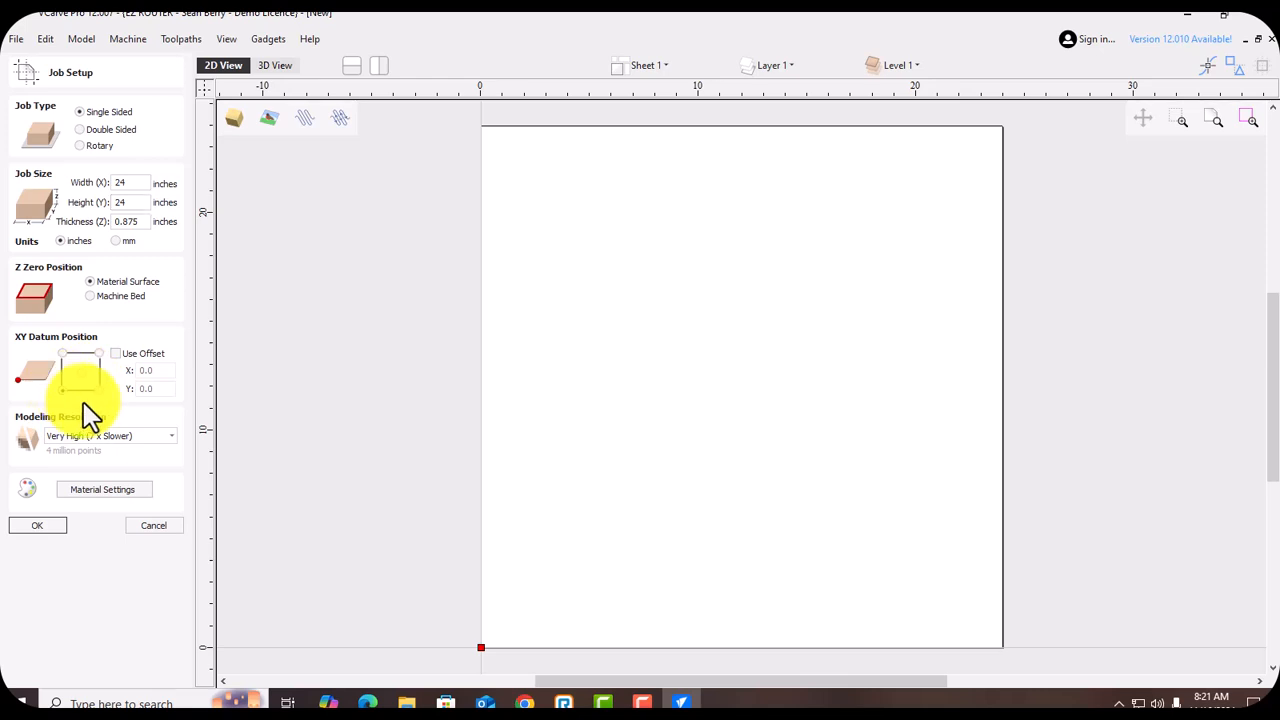
left_click(37, 526)
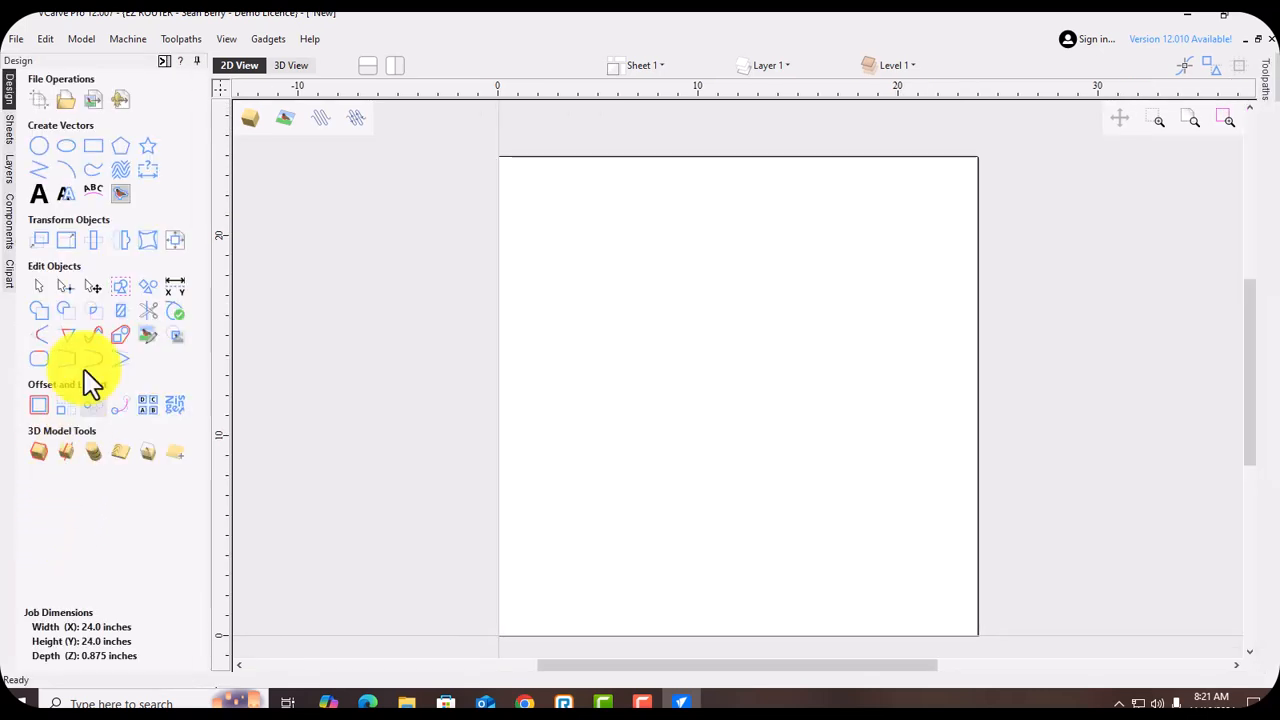
Step: Draw a 5 x 5 inch rectangle with square corners, its lower-left corner anchored at X 0, Y 0
left_click(104, 160)
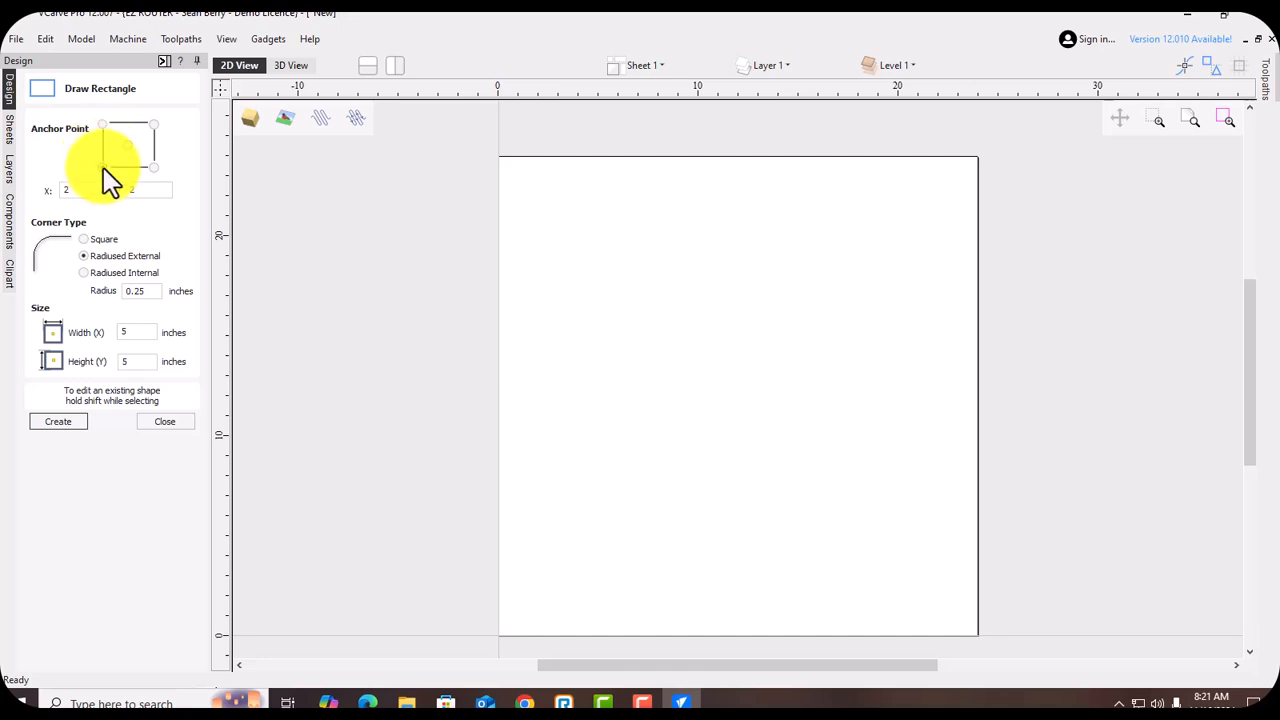
left_click_drag(152, 190, 104, 189)
type("0")
left_click(88, 240)
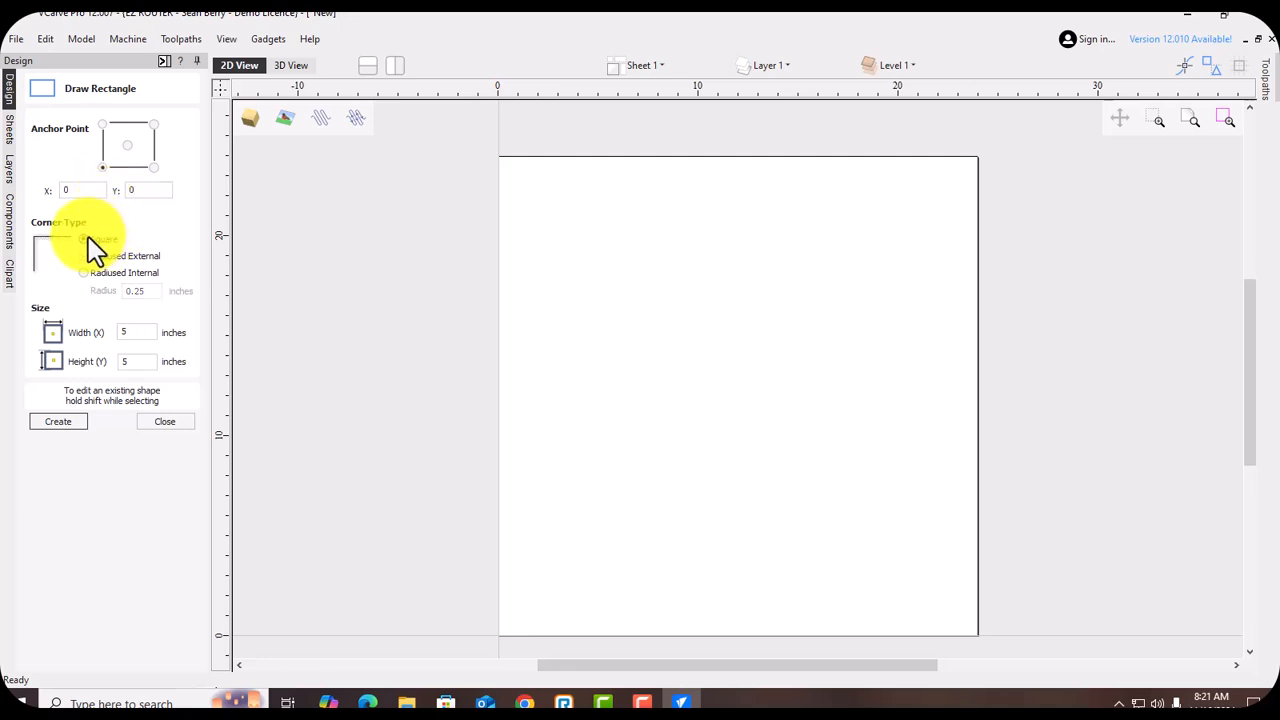
left_click_drag(133, 333, 91, 333)
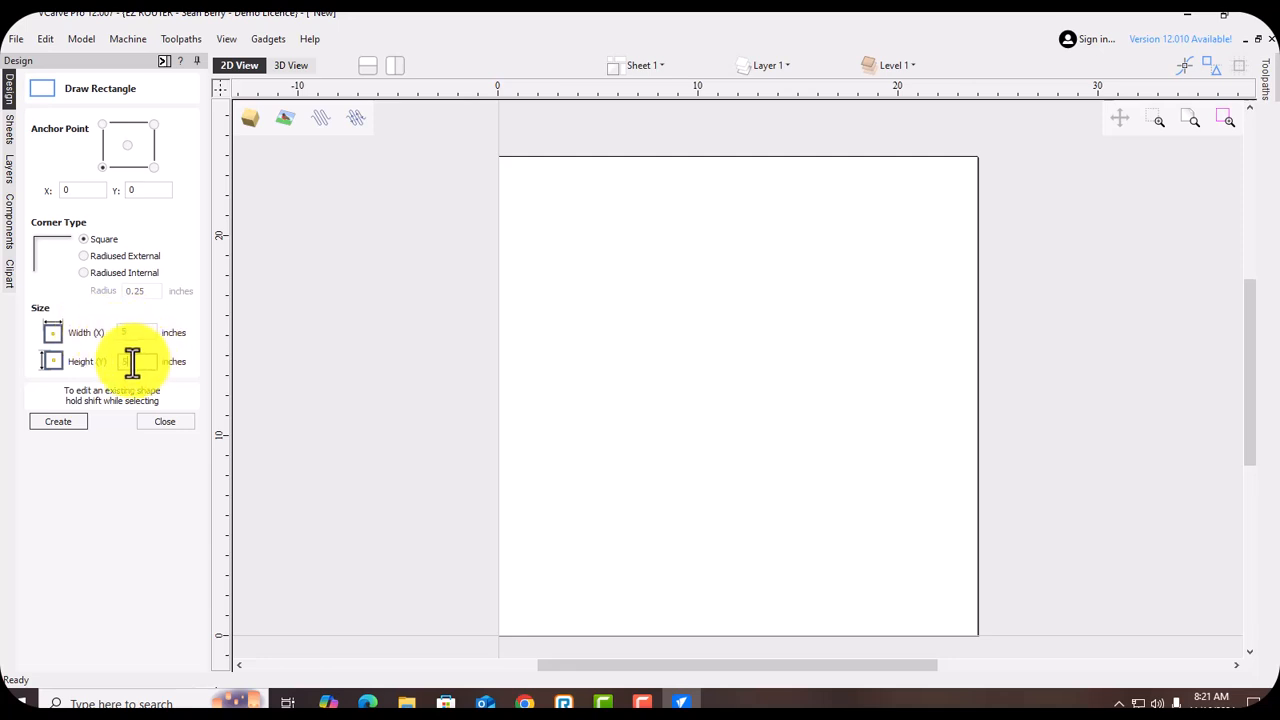
left_click_drag(135, 363, 111, 361)
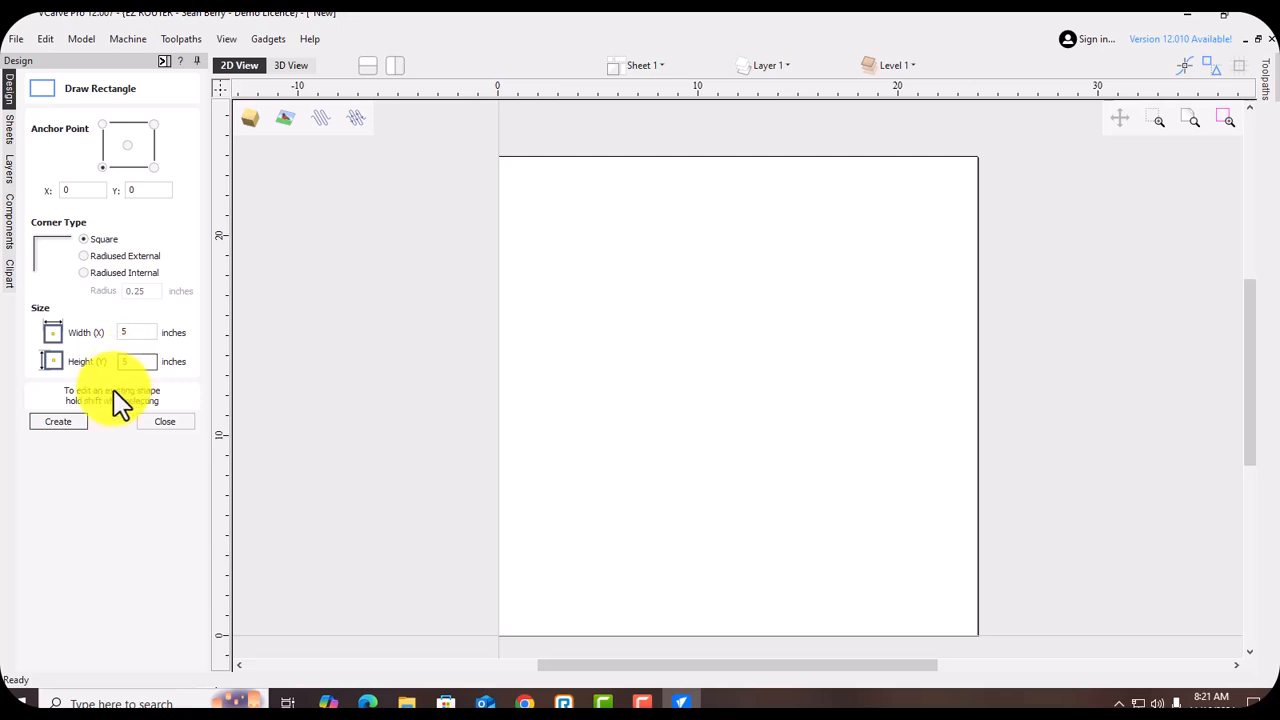
left_click(75, 425)
middle_click_drag(557, 620, 636, 388)
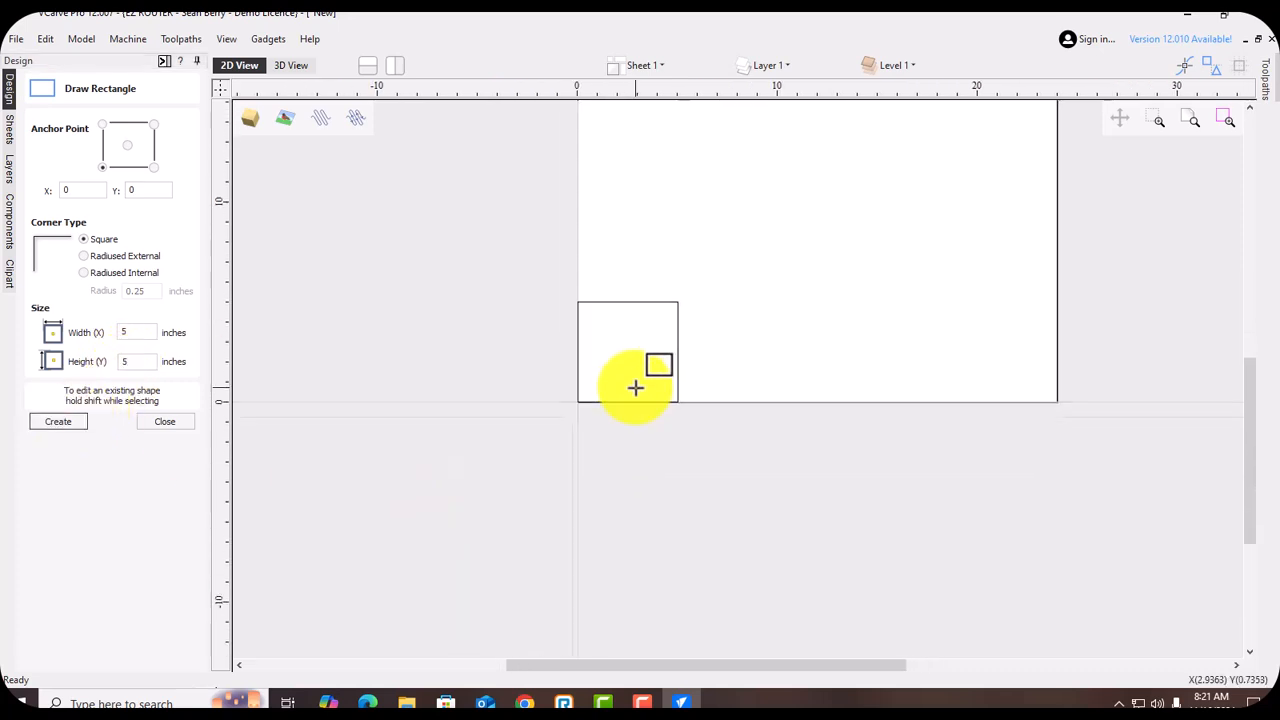
scroll(637, 360, "up", 5)
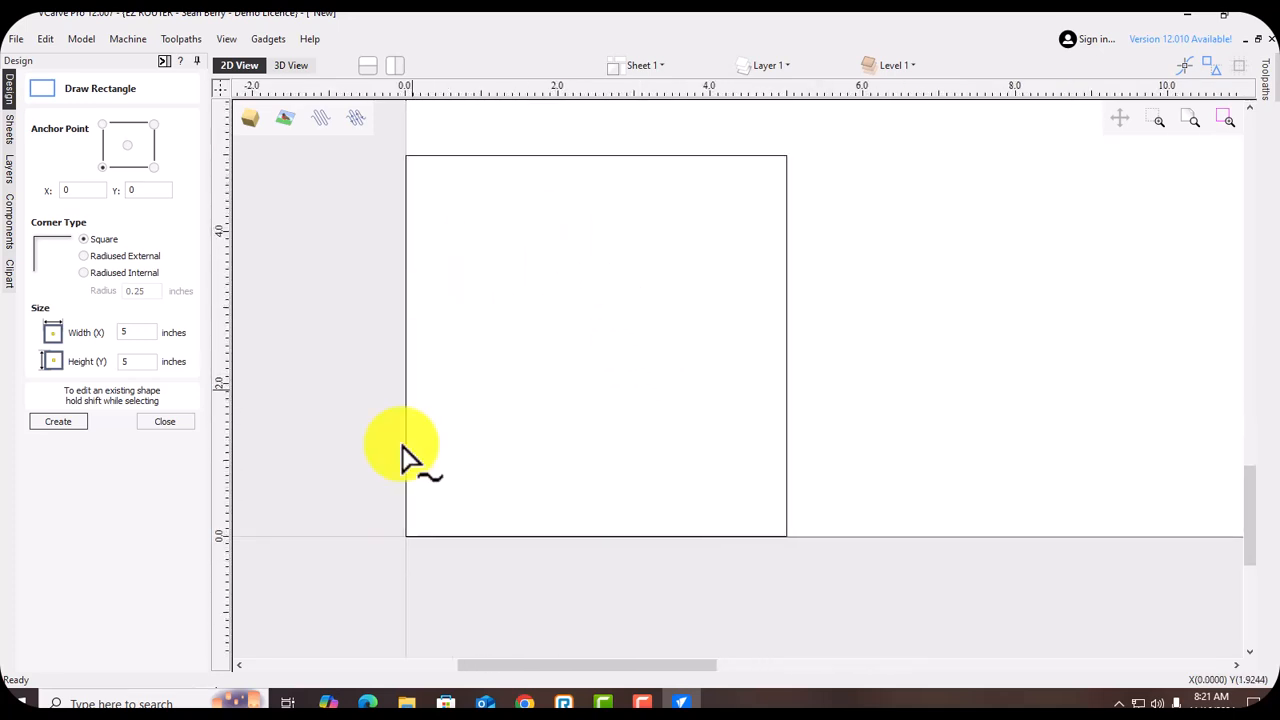
left_click(166, 422)
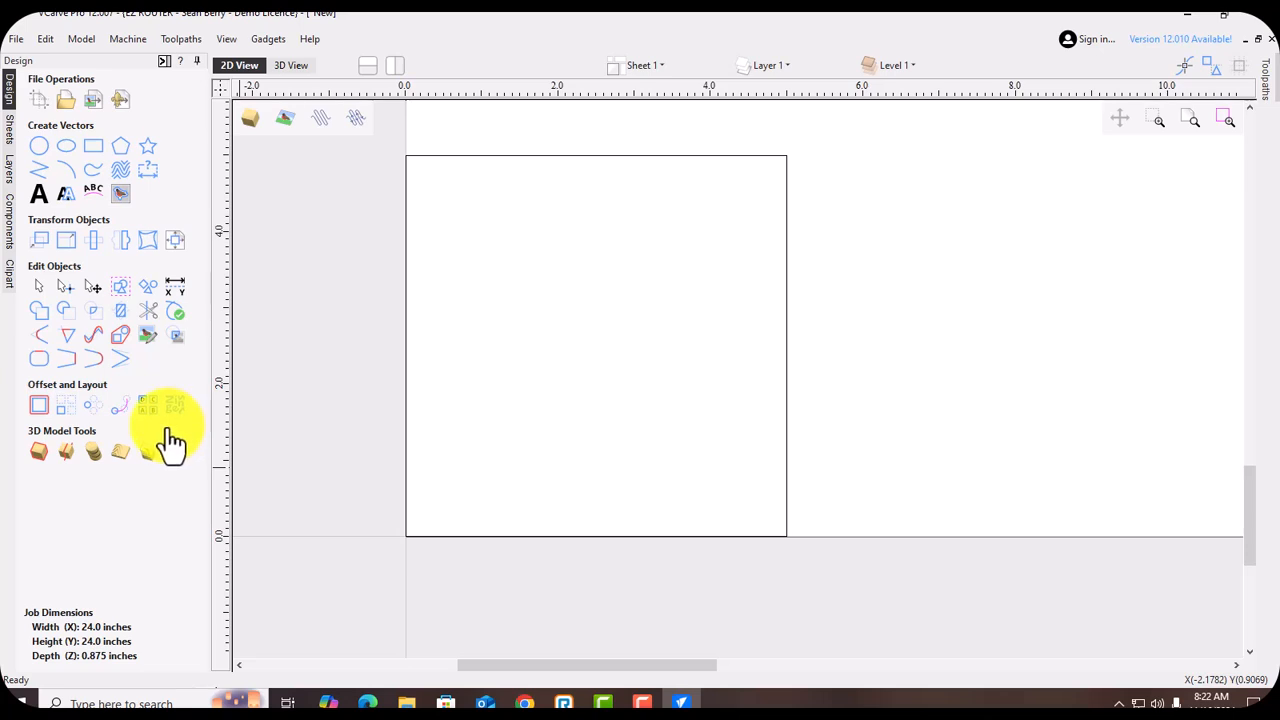
Step: Draw a 0.5 inch diameter circle at the centre of the square, at X 2.5, Y 2.5
left_click(44, 150)
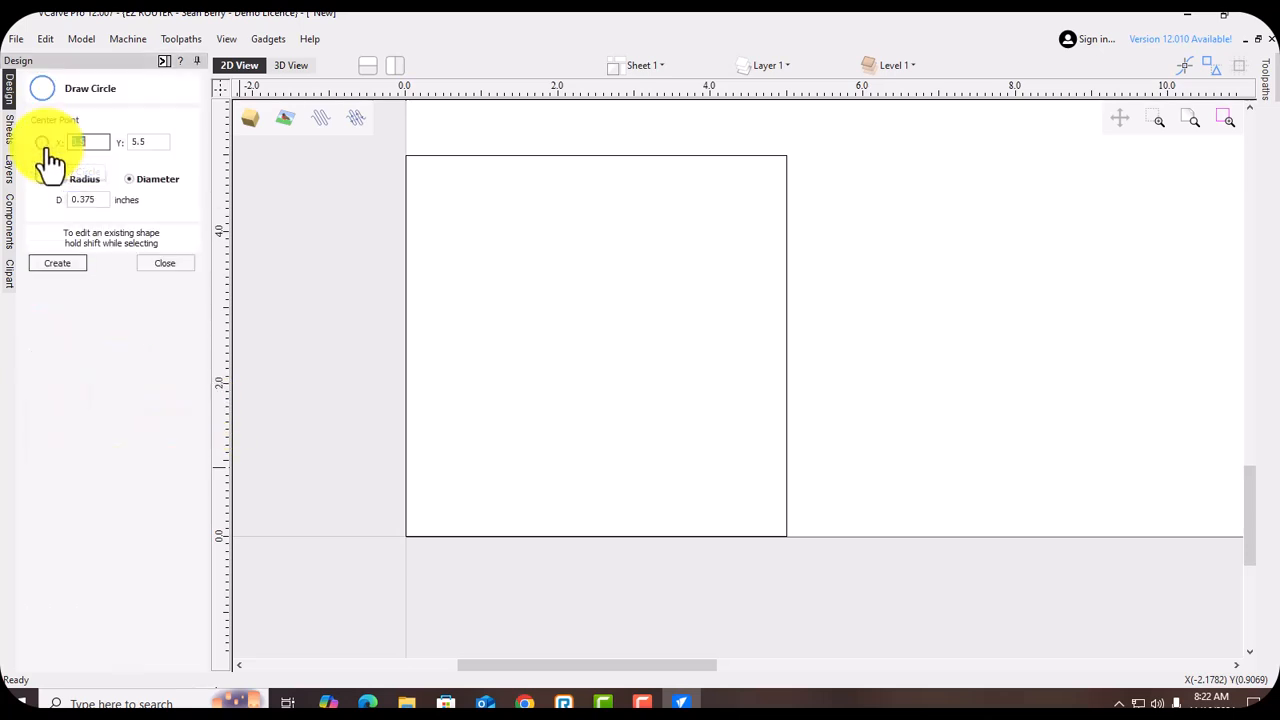
double_click(94, 200)
key("BackSpace")
type(".5")
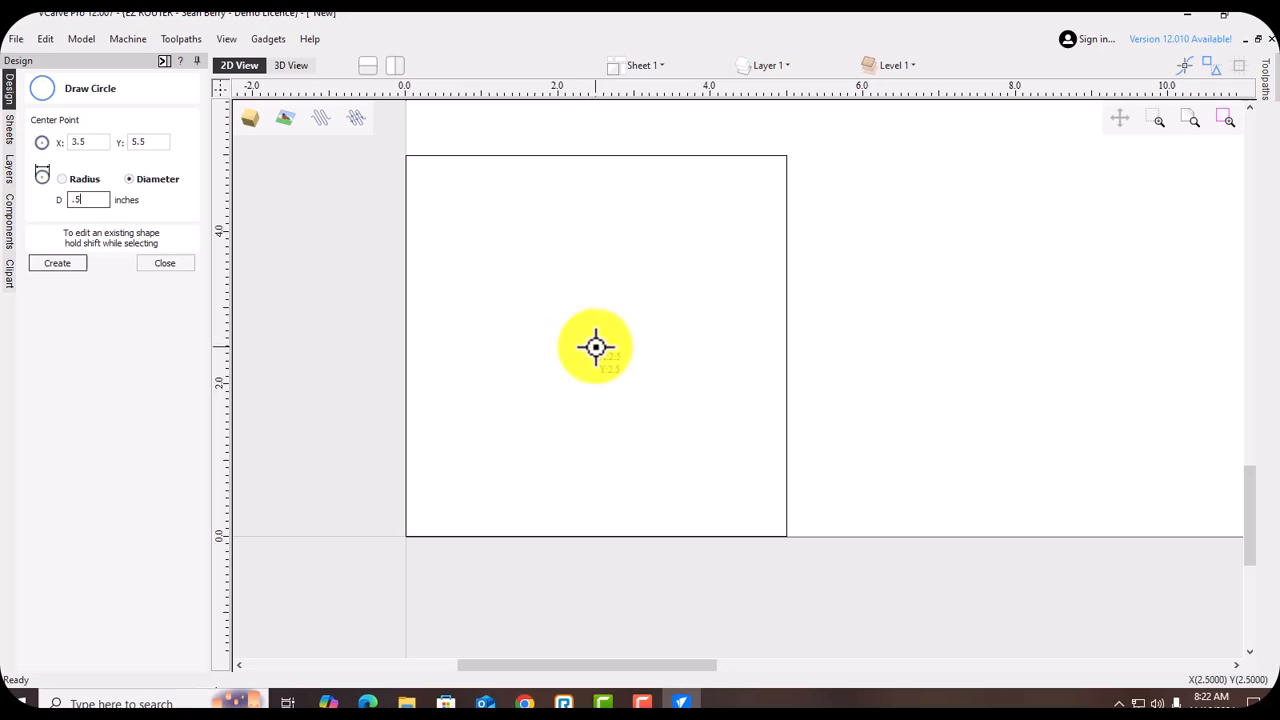
left_click(595, 347)
key("Escape")
key("Escape")
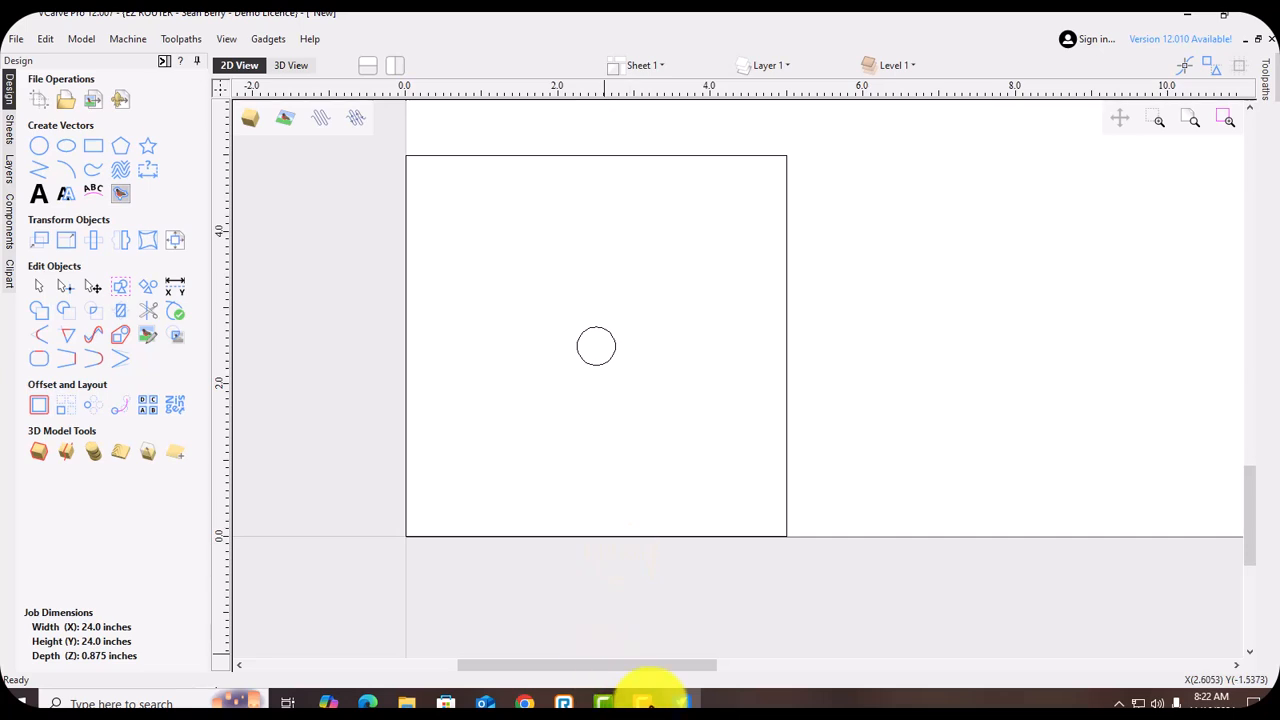
Step: Export the square and the circle together as a DXF file named "5x5 Square" on USB Drive (D:)
mouse_move(645, 697)
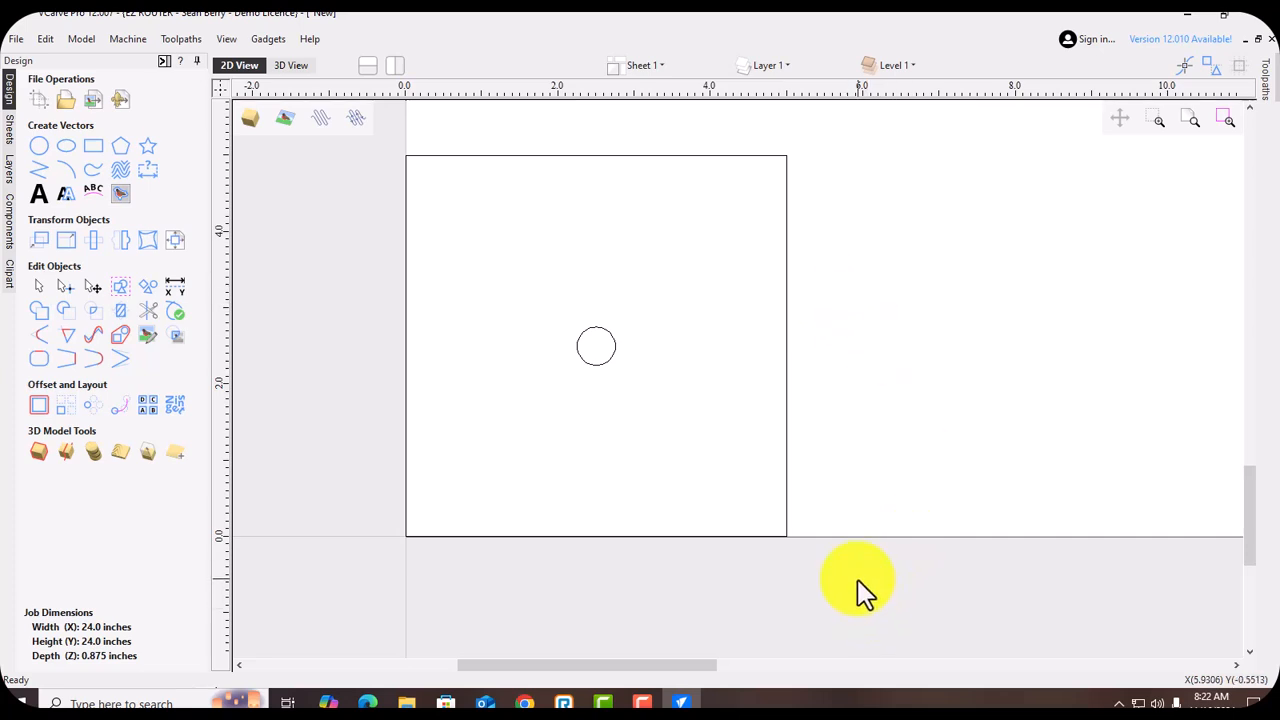
left_click_drag(858, 578, 366, 144)
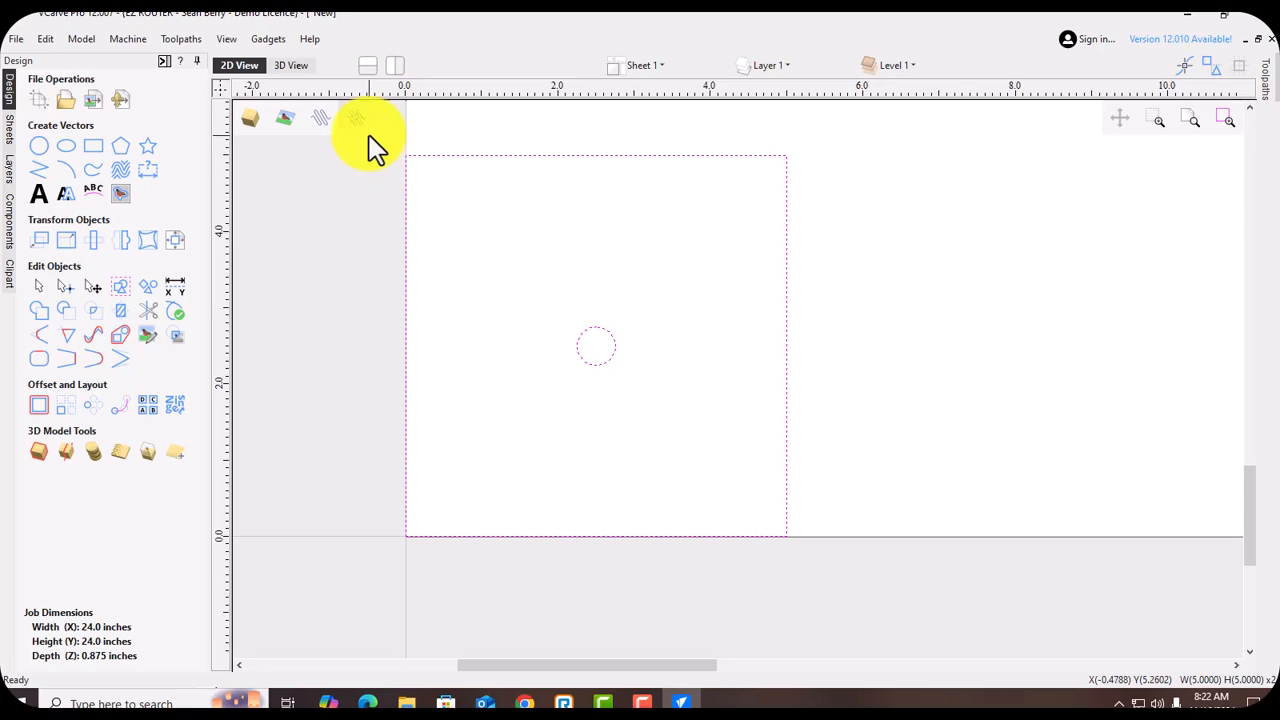
left_click(18, 40)
mouse_move(70, 274)
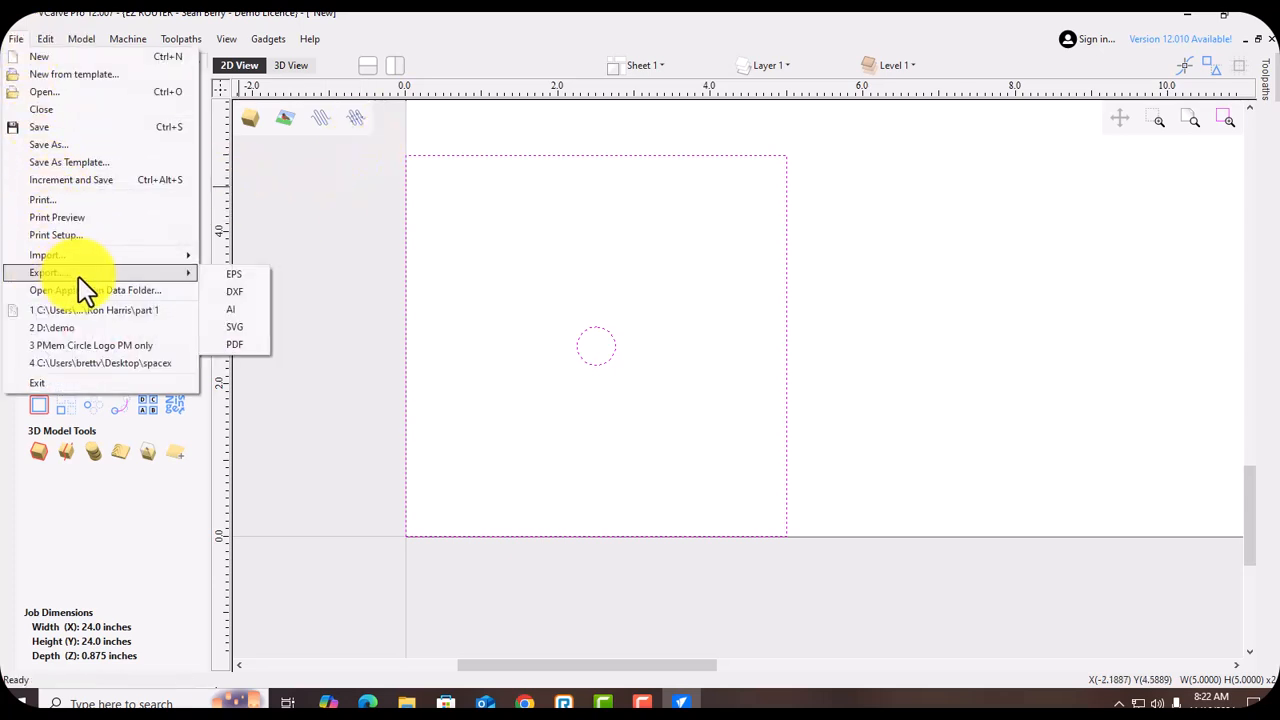
left_click(230, 291)
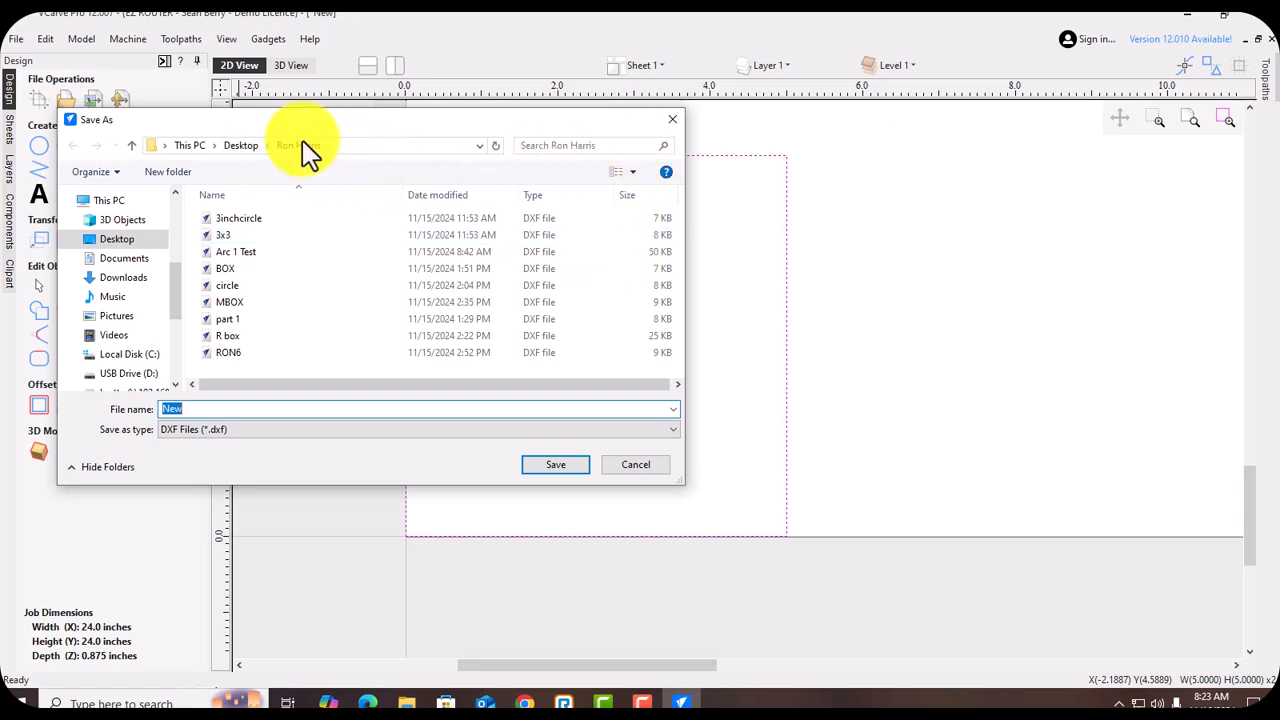
left_click(120, 239)
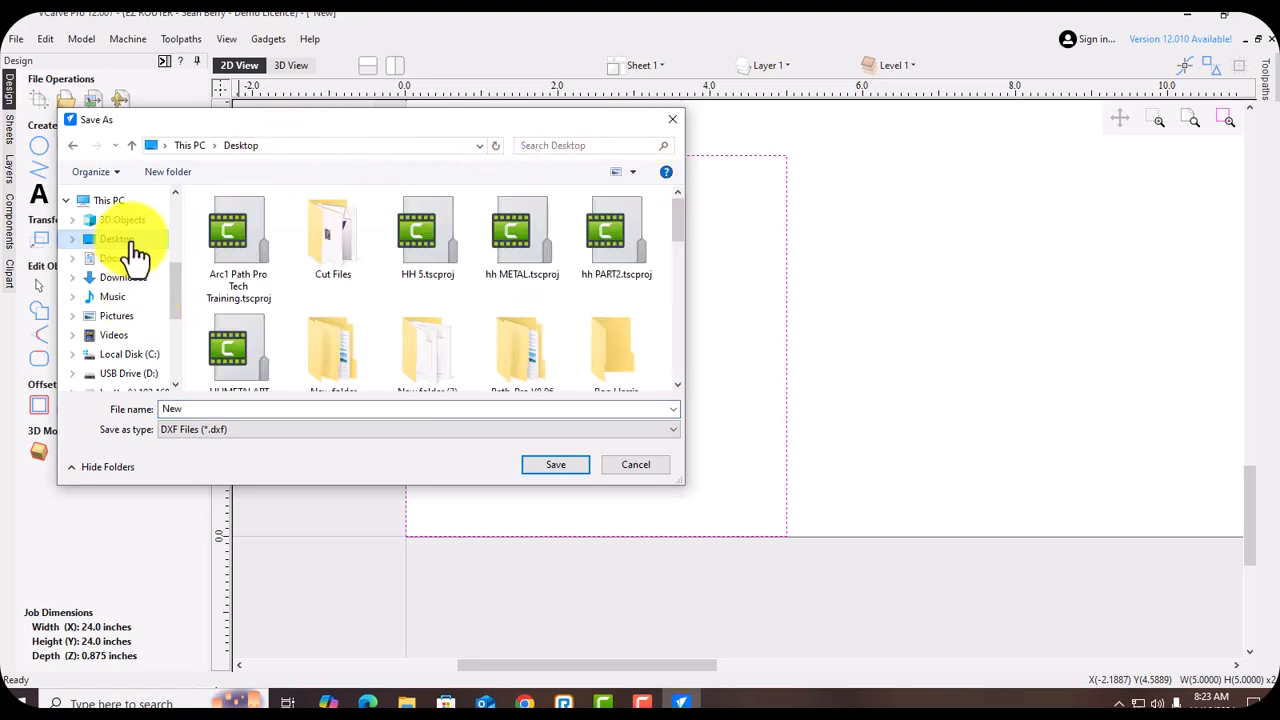
scroll(118, 362, "down", 1)
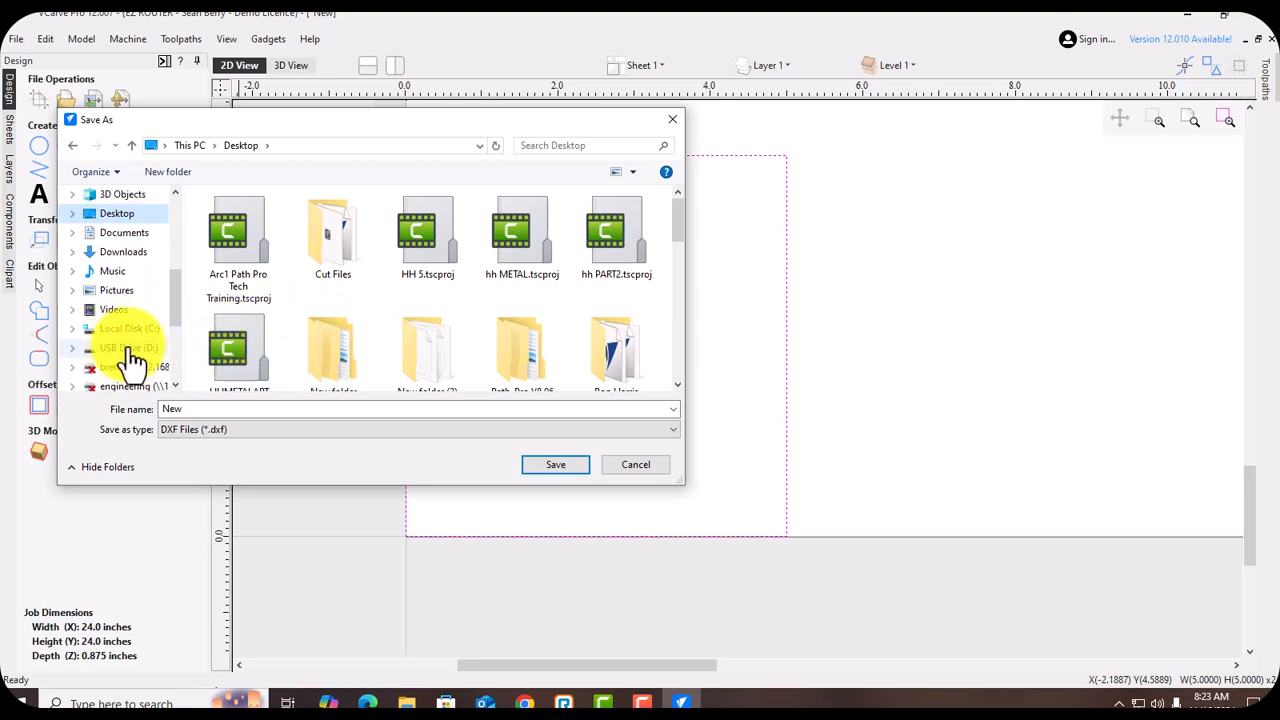
left_click(128, 348)
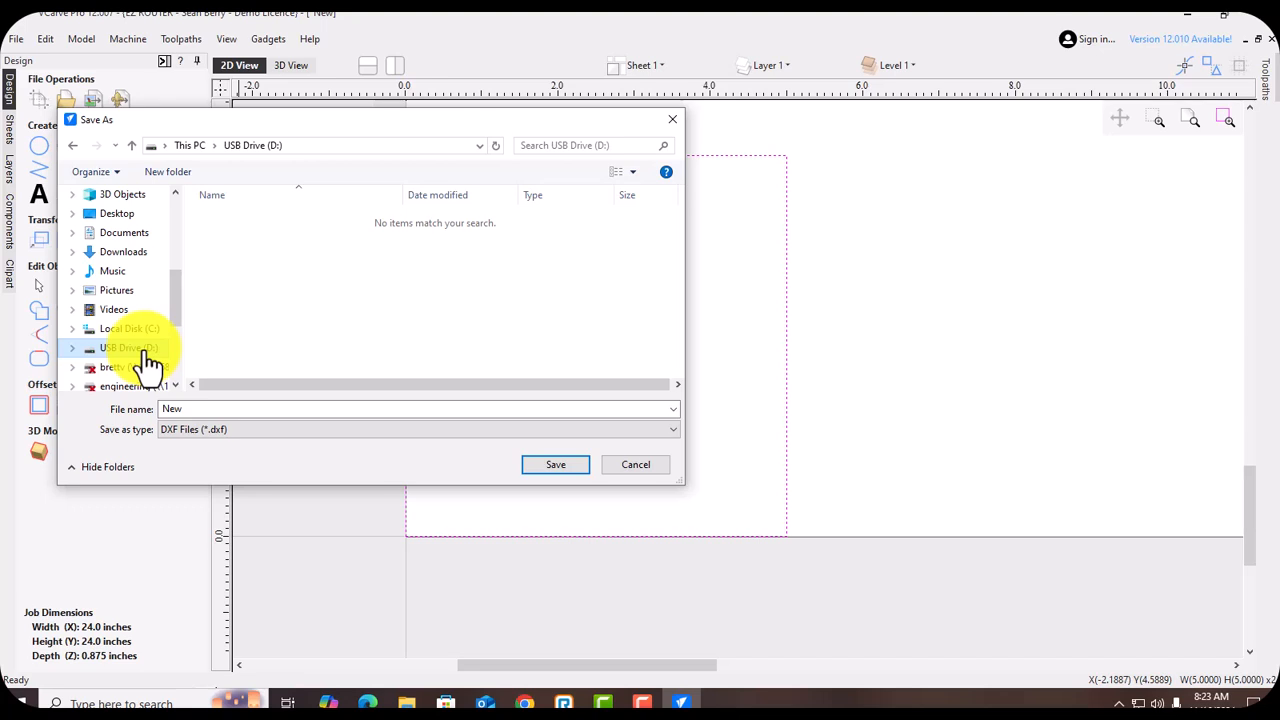
double_click(234, 406)
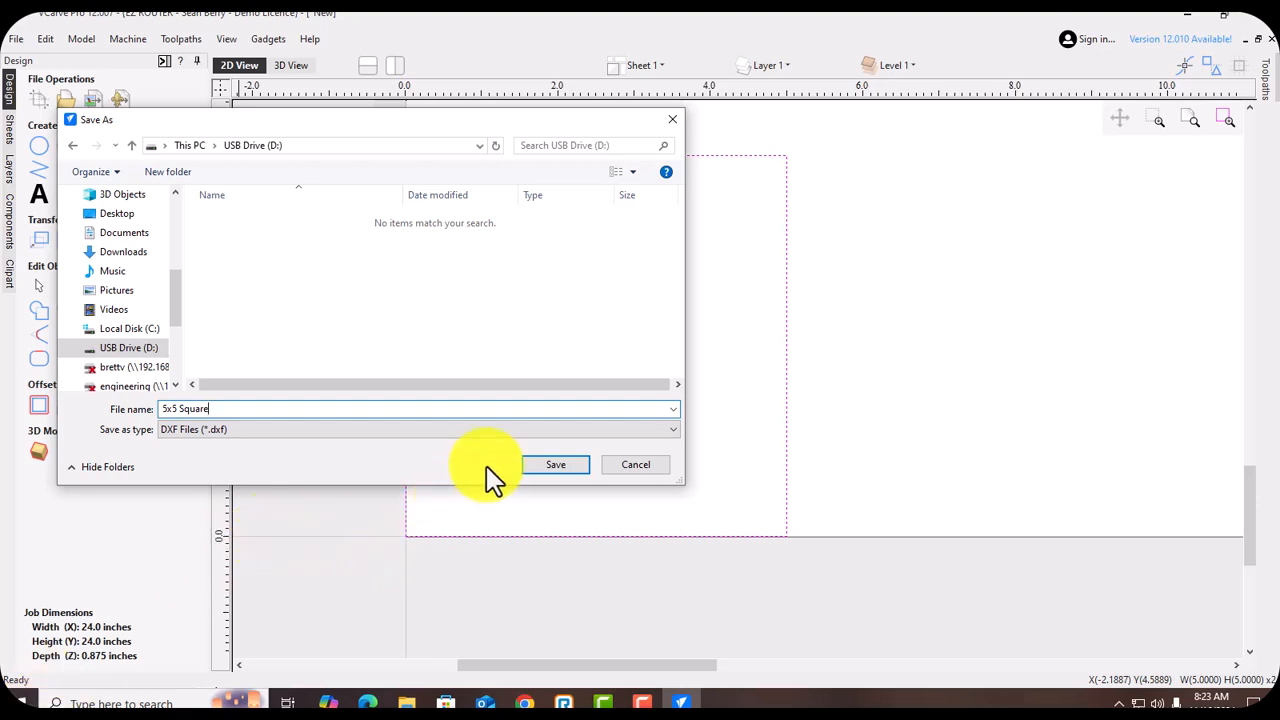
left_click(577, 468)
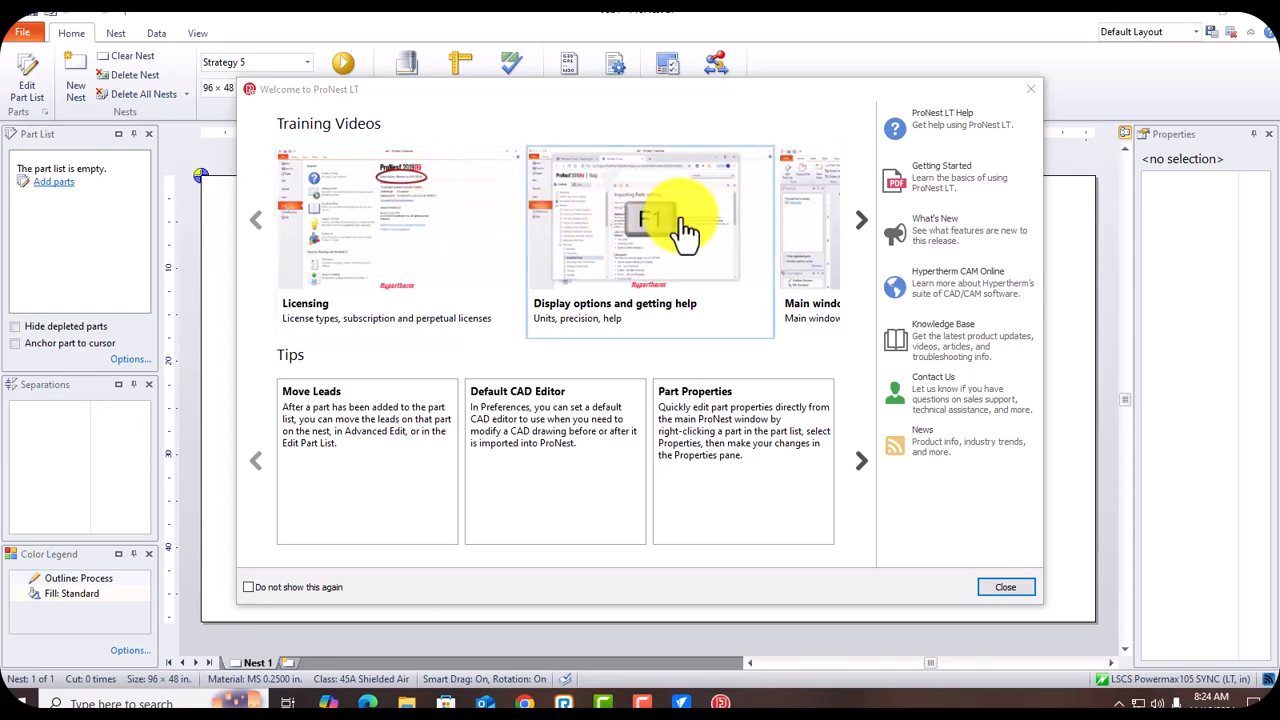
Step: Browse the training videos in the ProNest LT welcome window and close it
left_click(860, 222)
left_click(860, 222)
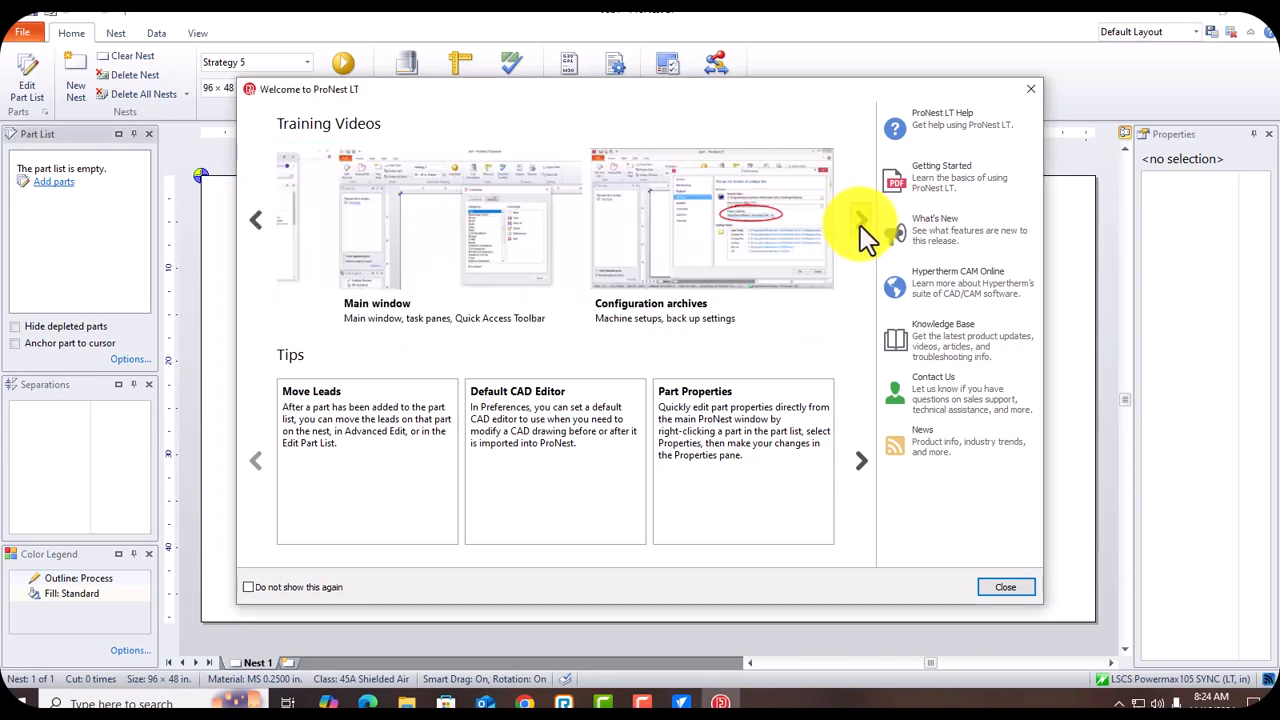
left_click(860, 222)
left_click(1036, 91)
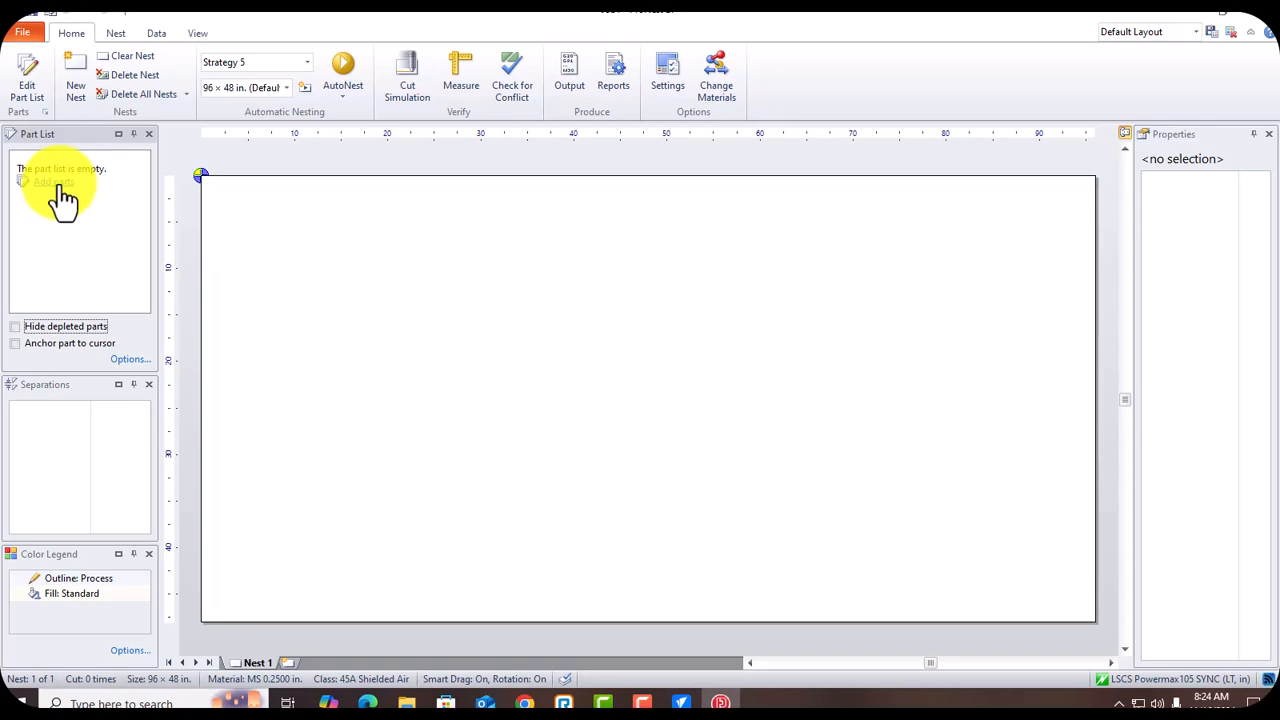
Step: Change the nesting machine to PV-Automation Powermax65 SYNC
left_click(1208, 681)
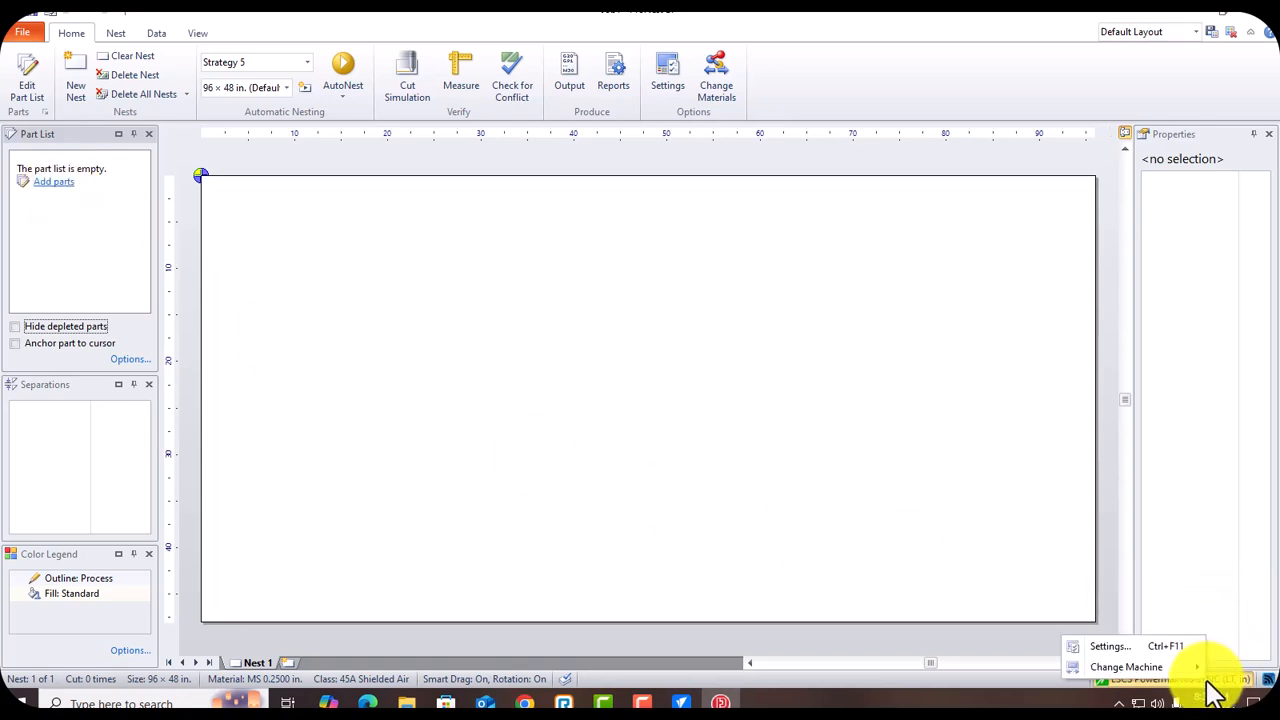
mouse_move(1150, 666)
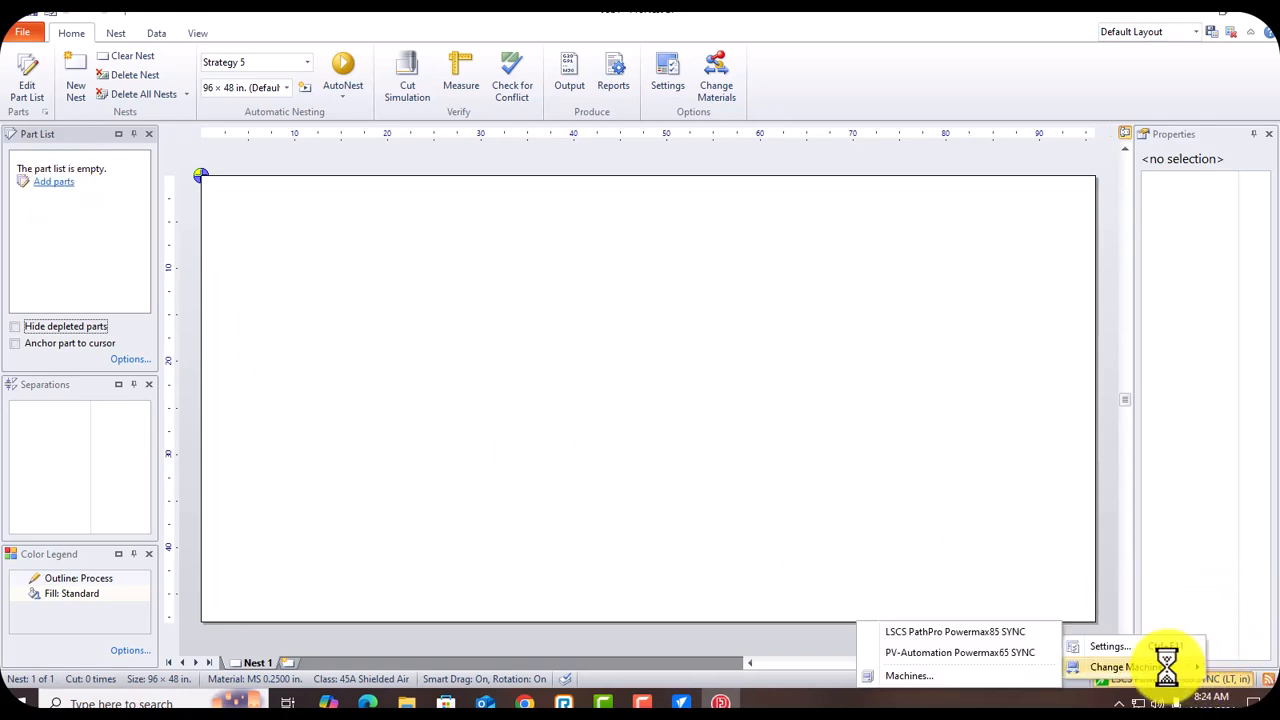
left_click(978, 653)
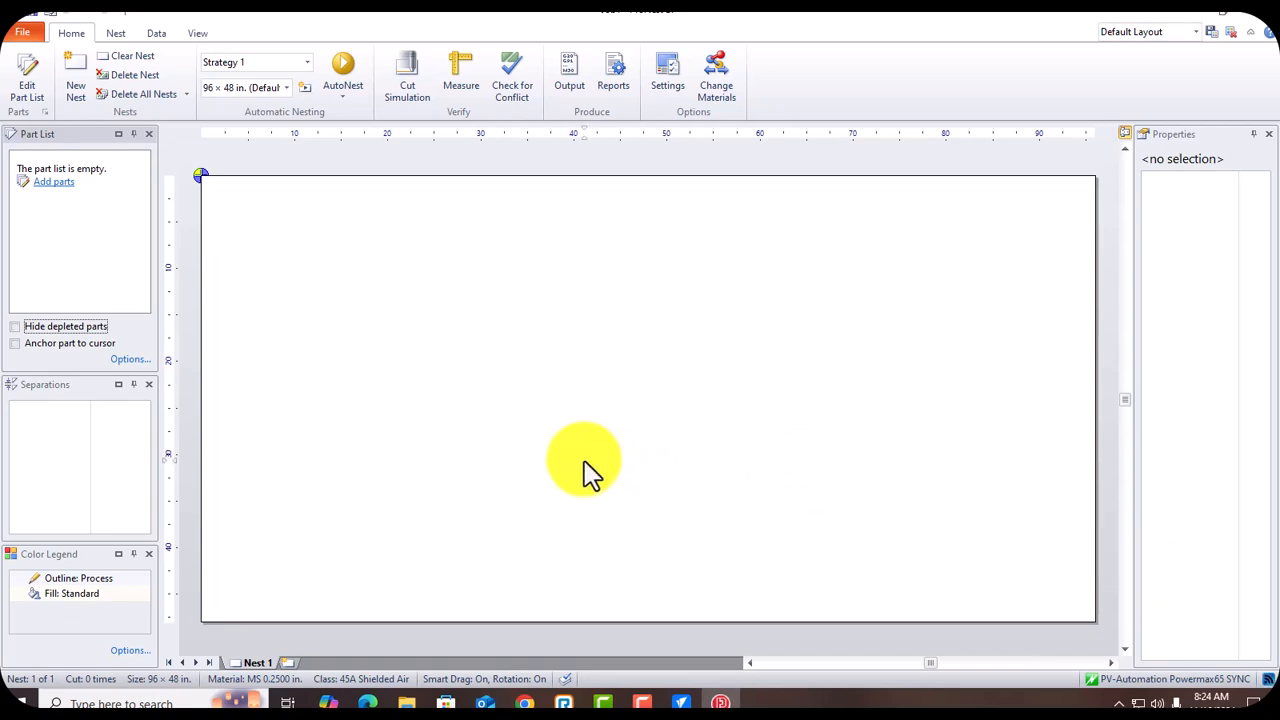
Step: Open the part list for adding parts and browse the CAD part sources to USB Drive (D:)
left_click(55, 184)
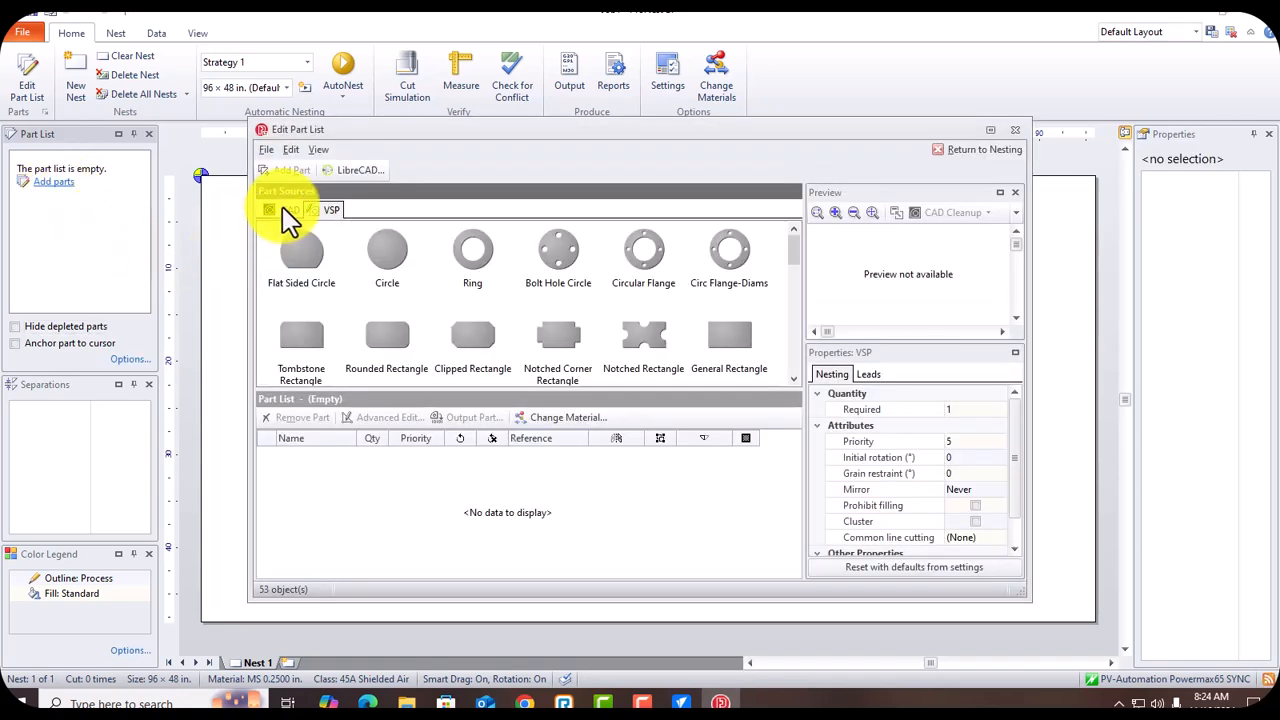
left_click(284, 210)
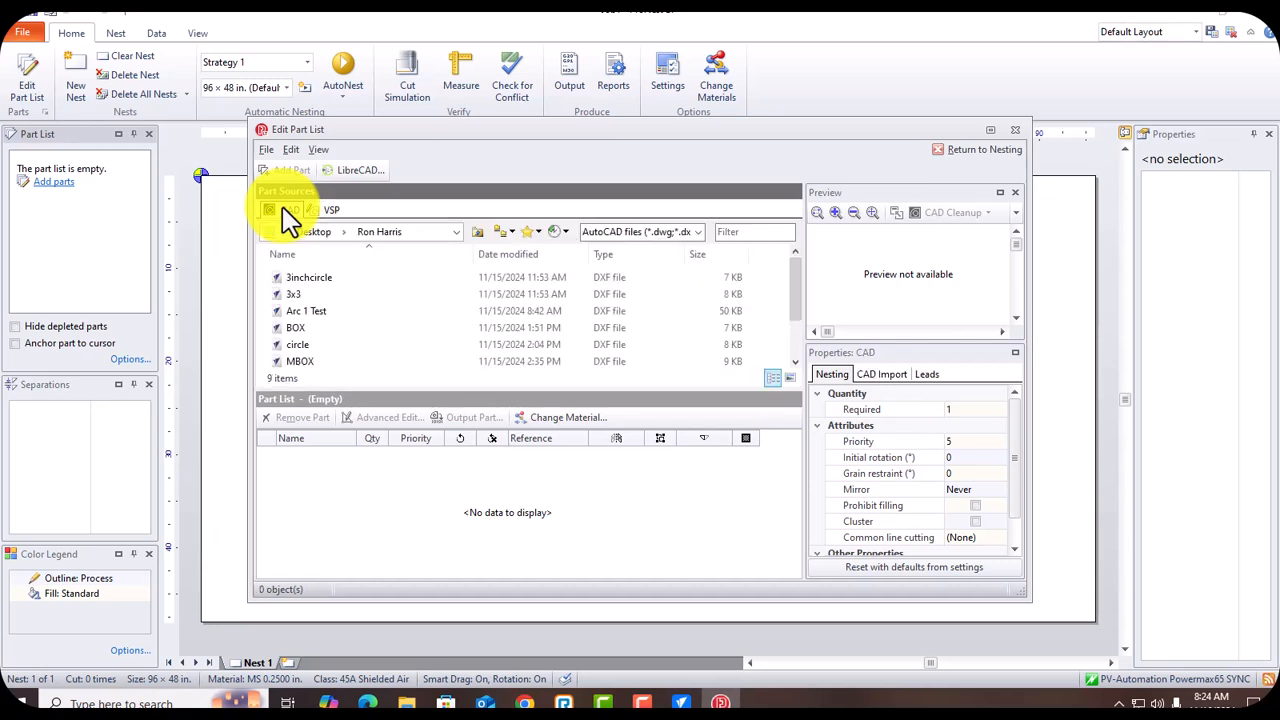
scroll(325, 297, "down", 1)
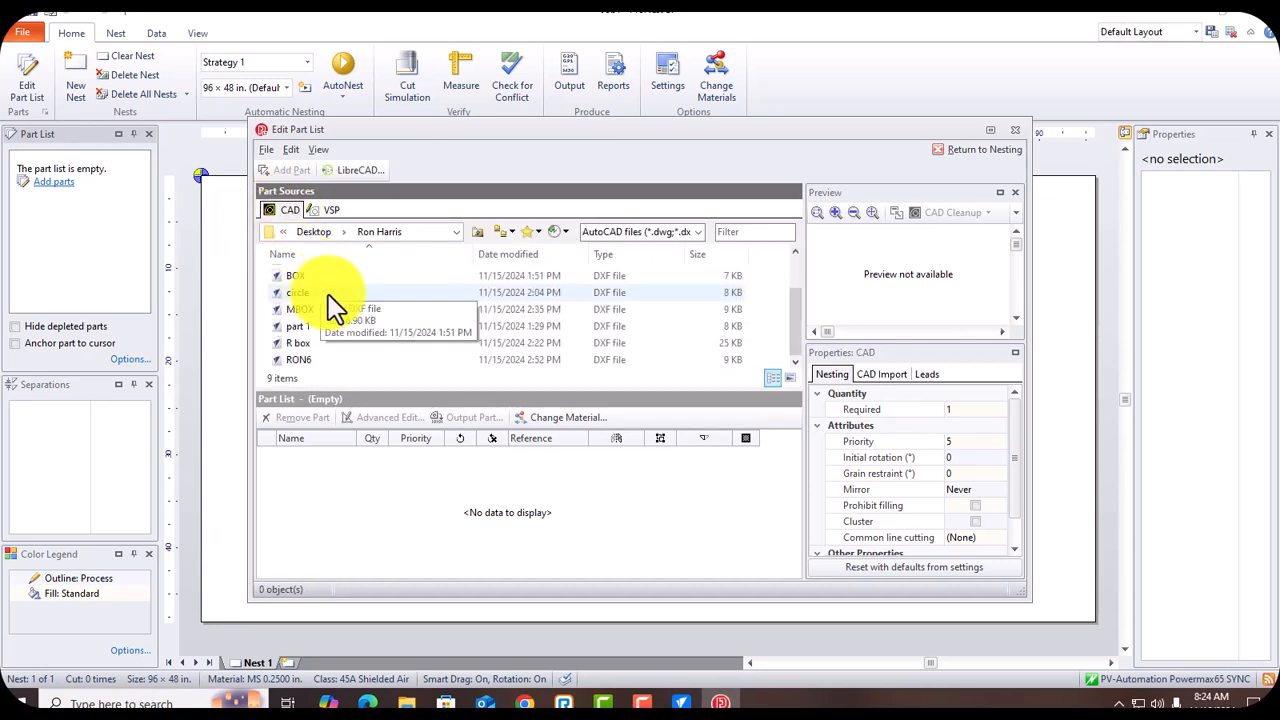
scroll(335, 320, "up", 1)
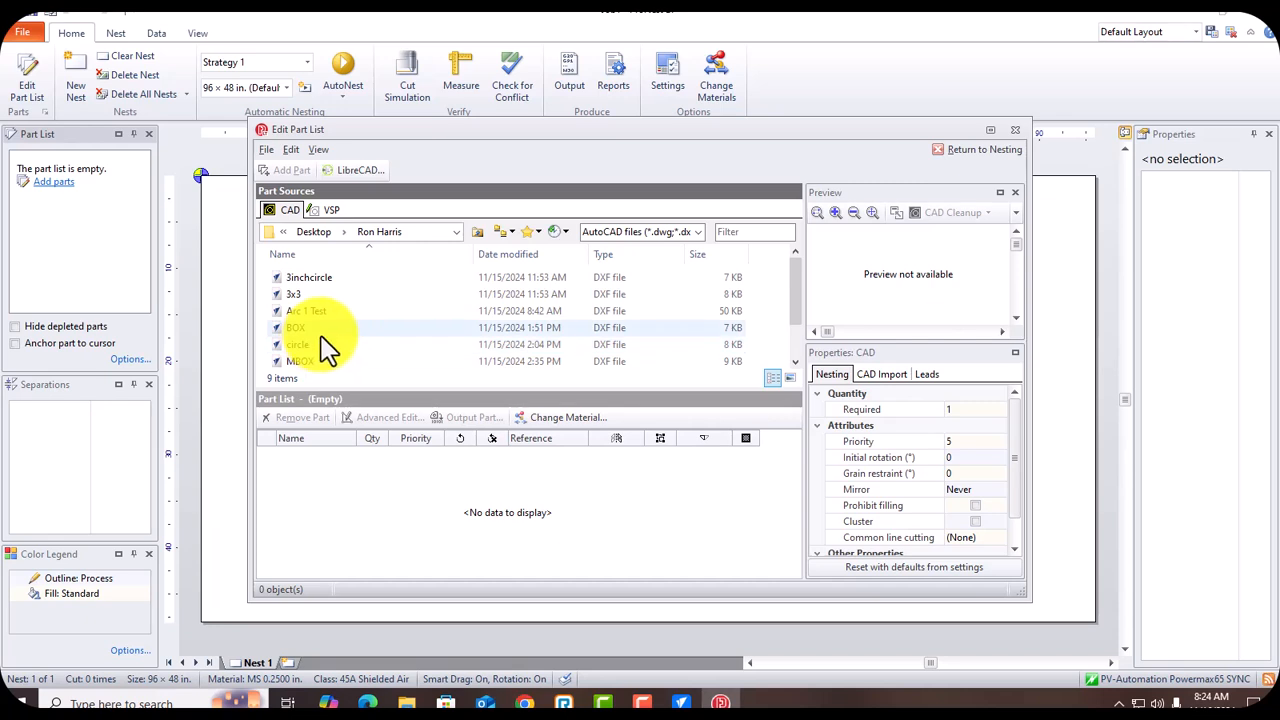
scroll(335, 320, "down", 1)
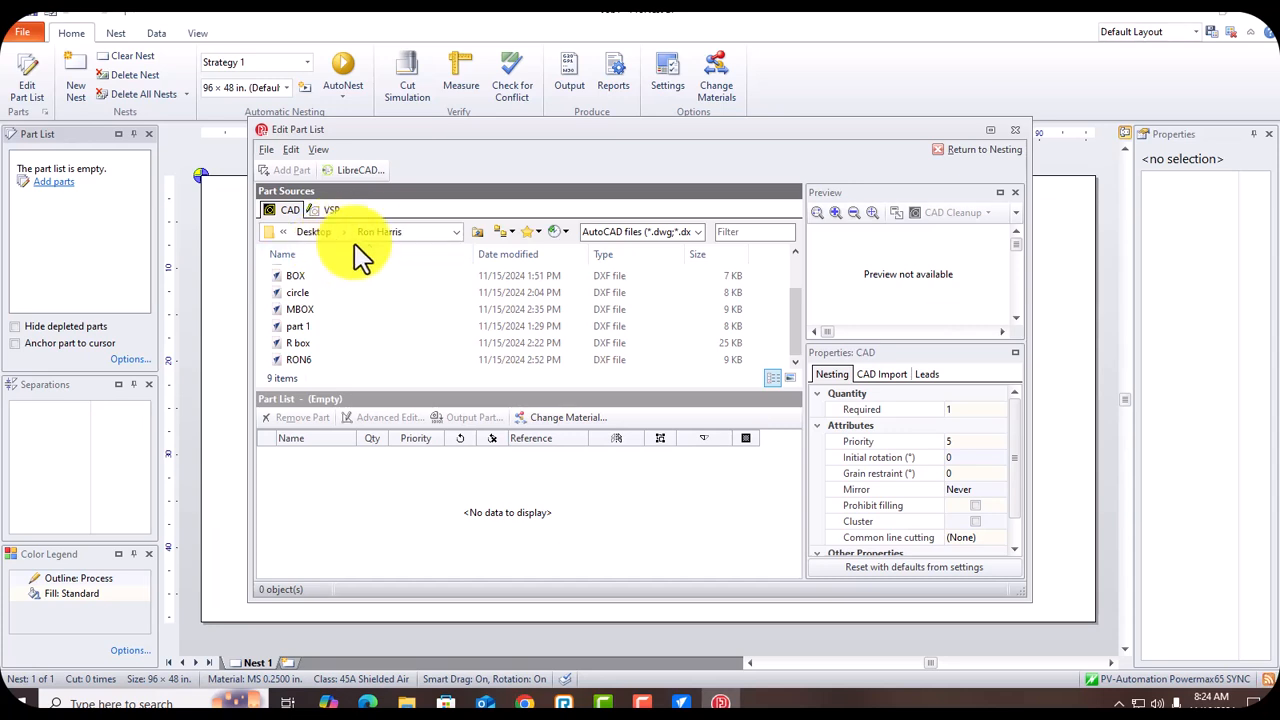
left_click(283, 231)
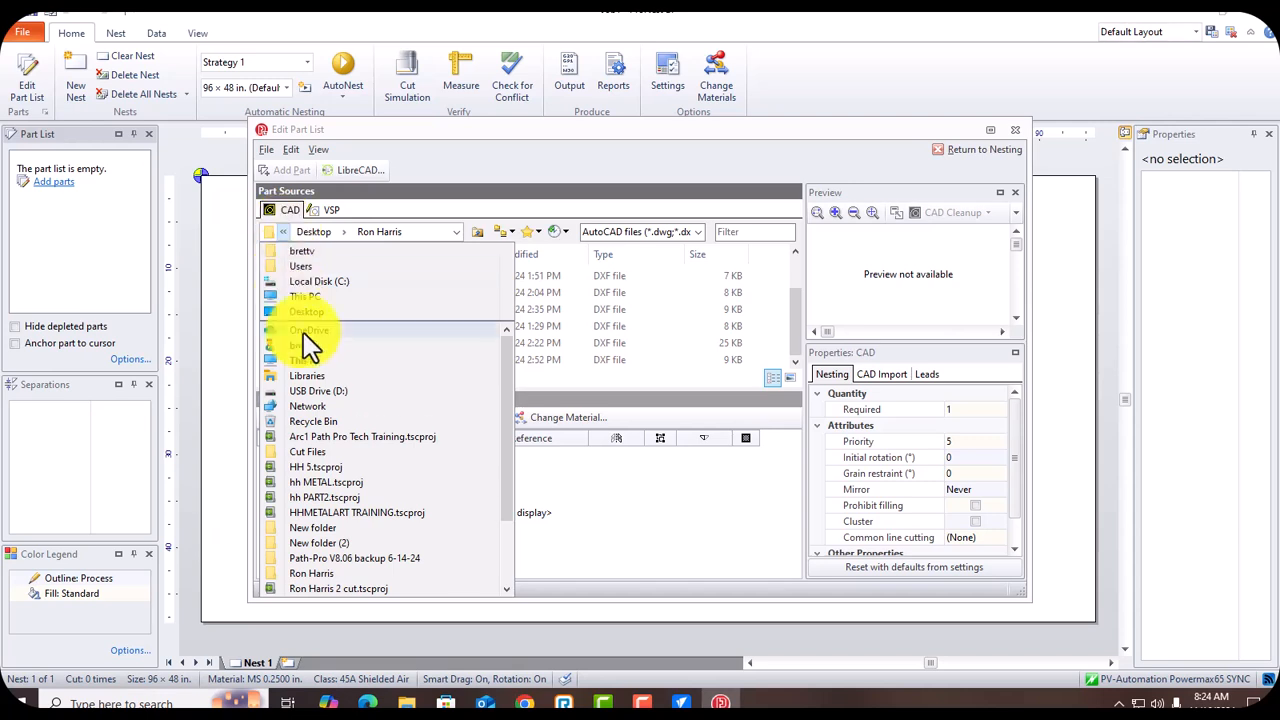
left_click(320, 392)
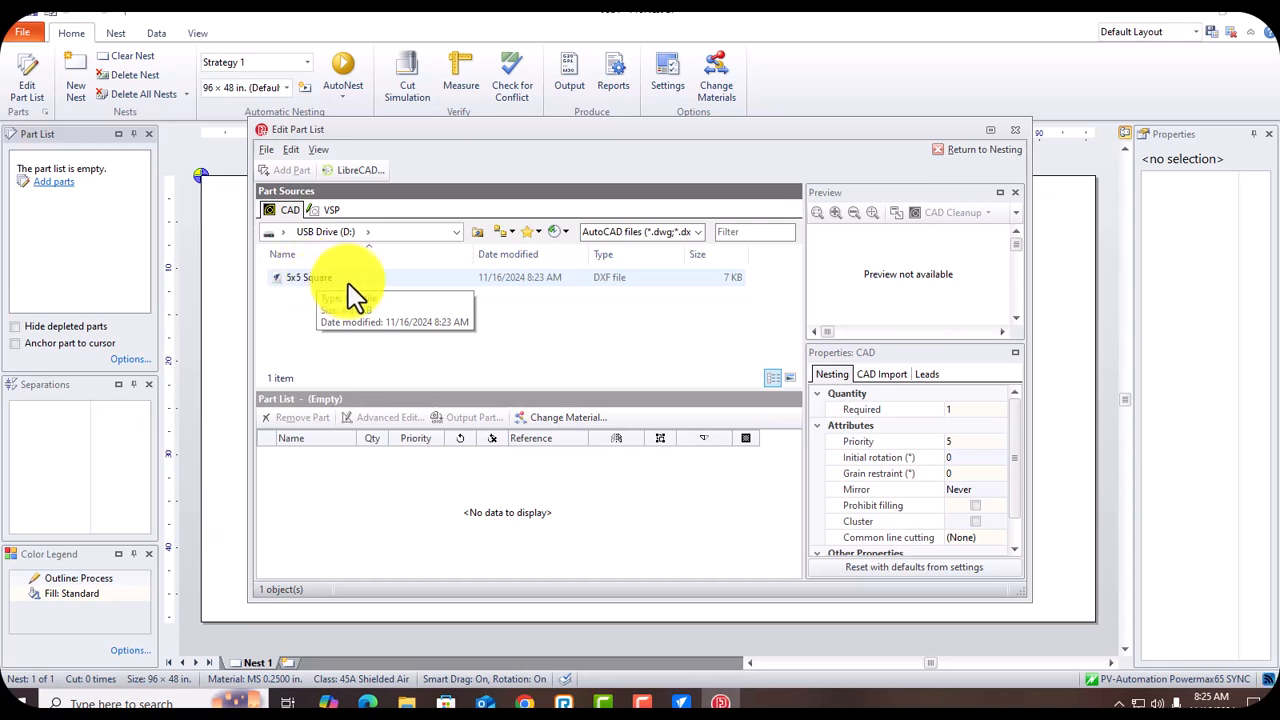
Step: Enable cutting all layers with Plasma for CAD import, and add the 5x5 Square DXF to the part list
left_click(882, 374)
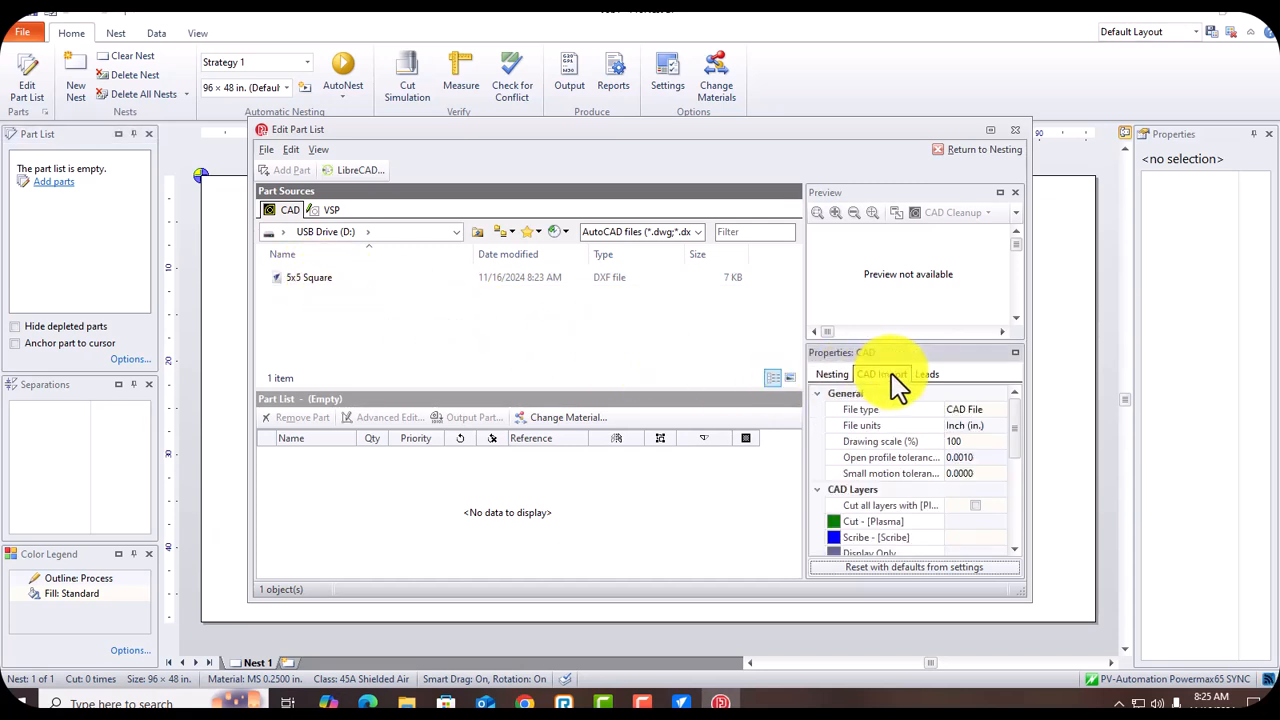
left_click(976, 507)
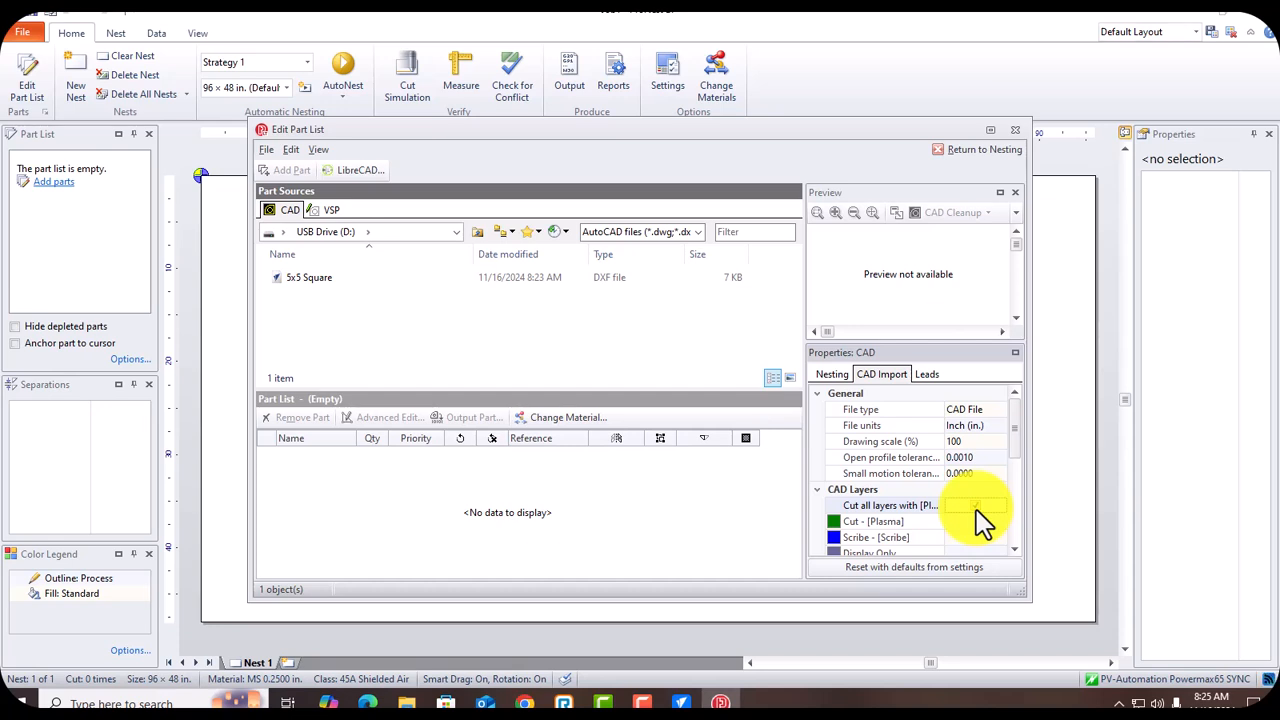
left_click(310, 280)
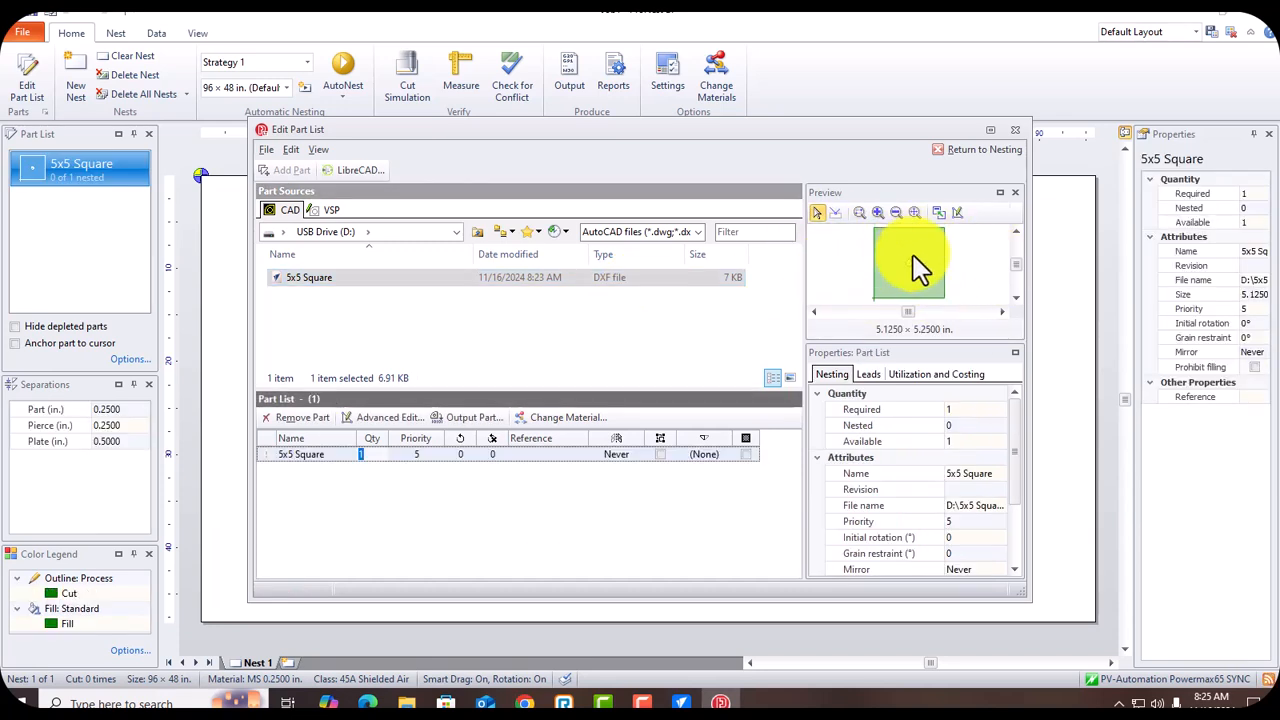
left_click(983, 152)
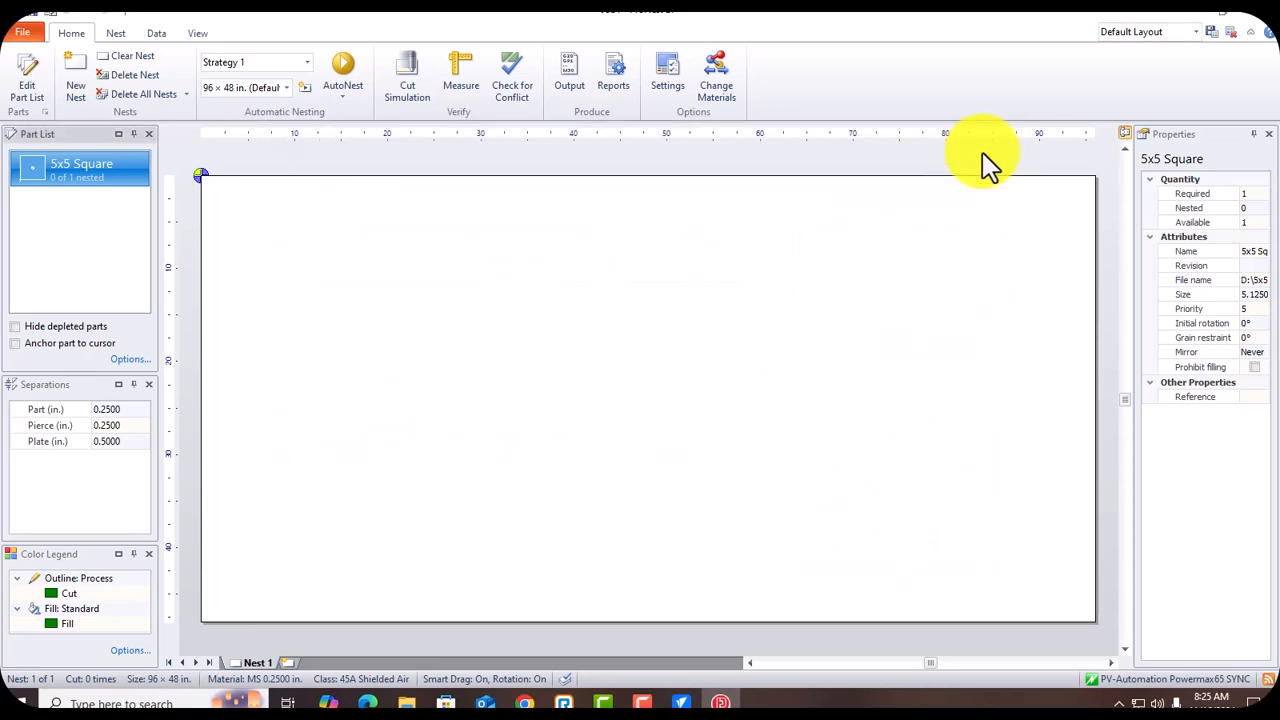
Step: Place the 5x5 Square part on the plate, against the corner at the origin marker
left_click_drag(70, 180, 245, 232)
left_click(240, 218)
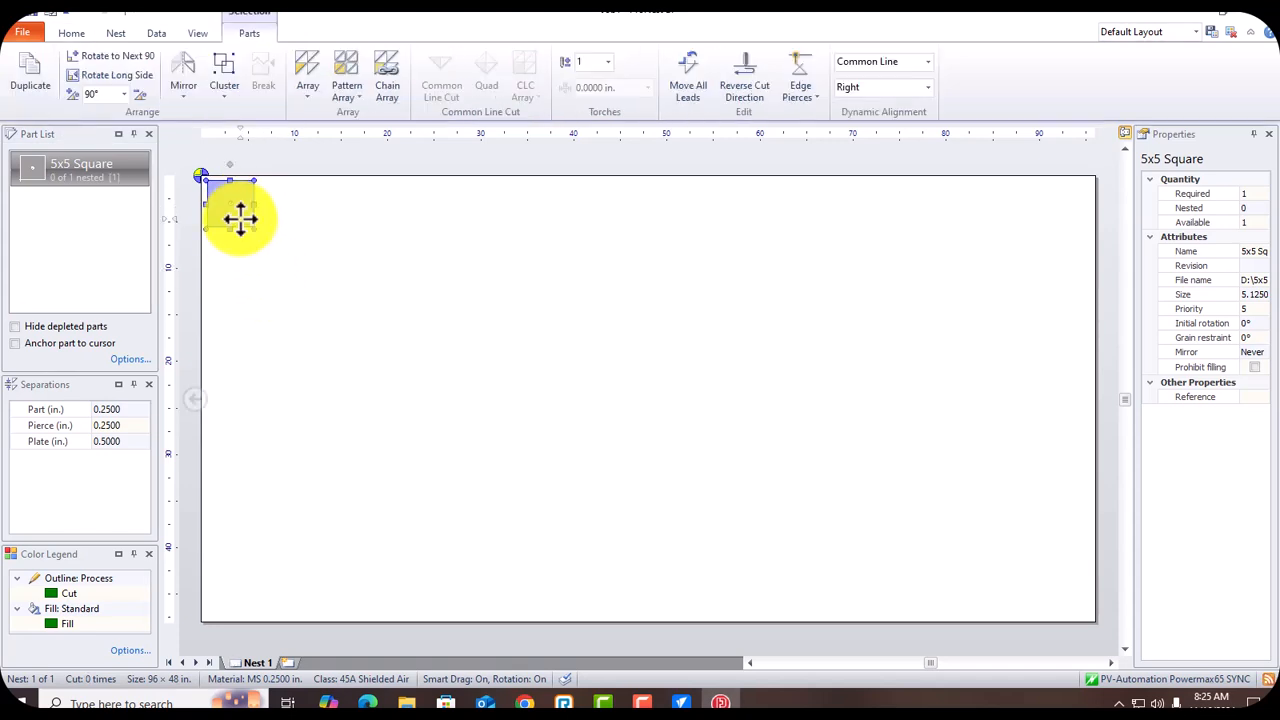
left_click(247, 278)
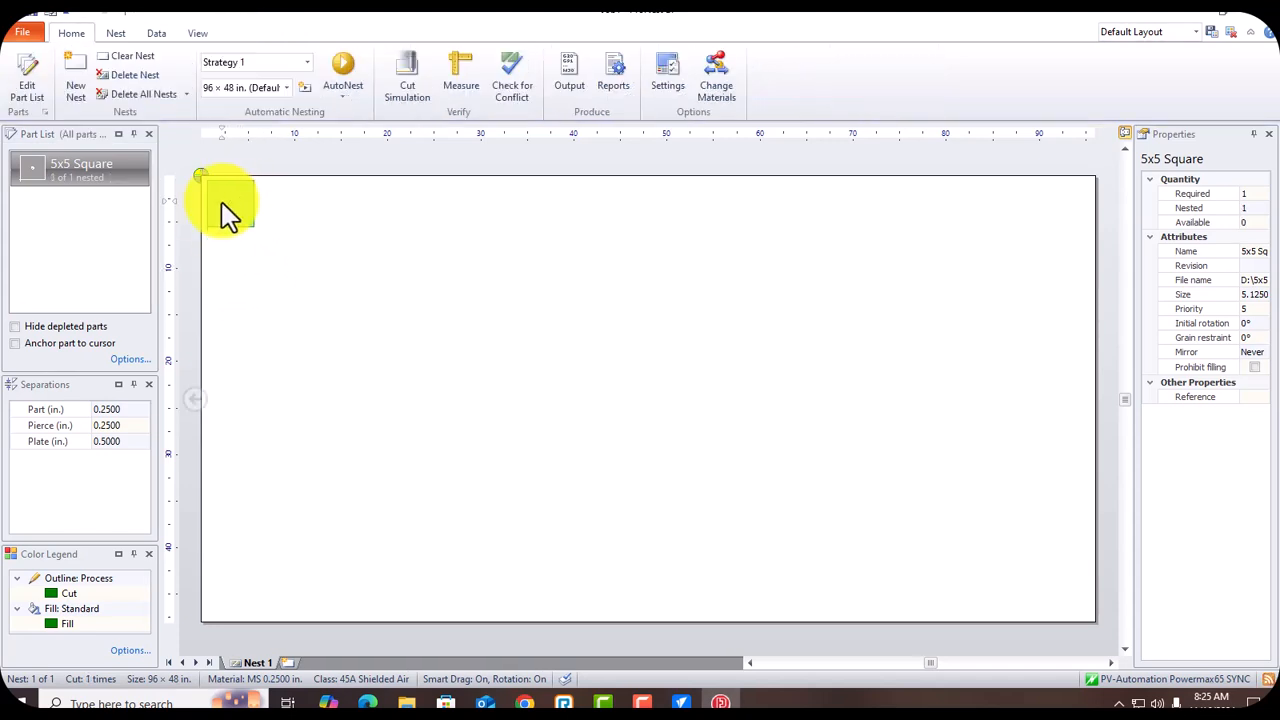
Step: Set the part, pierce and plate separations to 0.125 in each
scroll(194, 213, "up", 2)
middle_click_drag(203, 213, 364, 321)
scroll(383, 290, "up", 3)
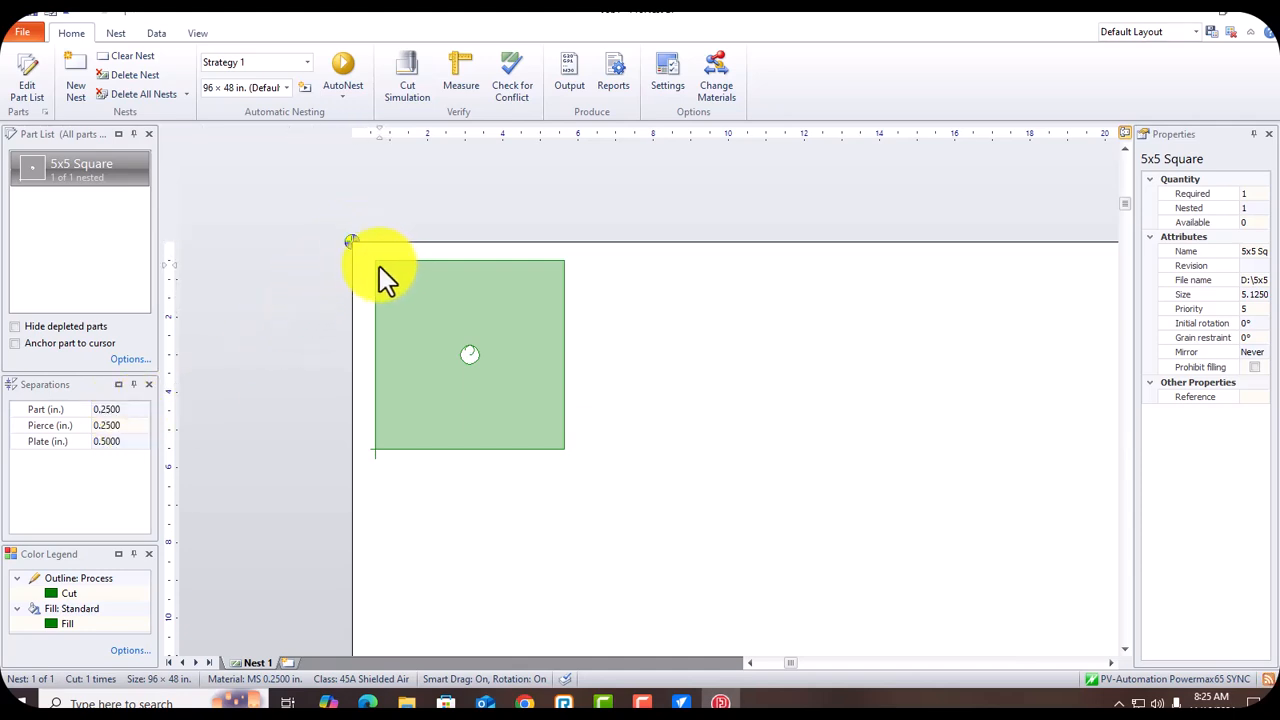
left_click(110, 408)
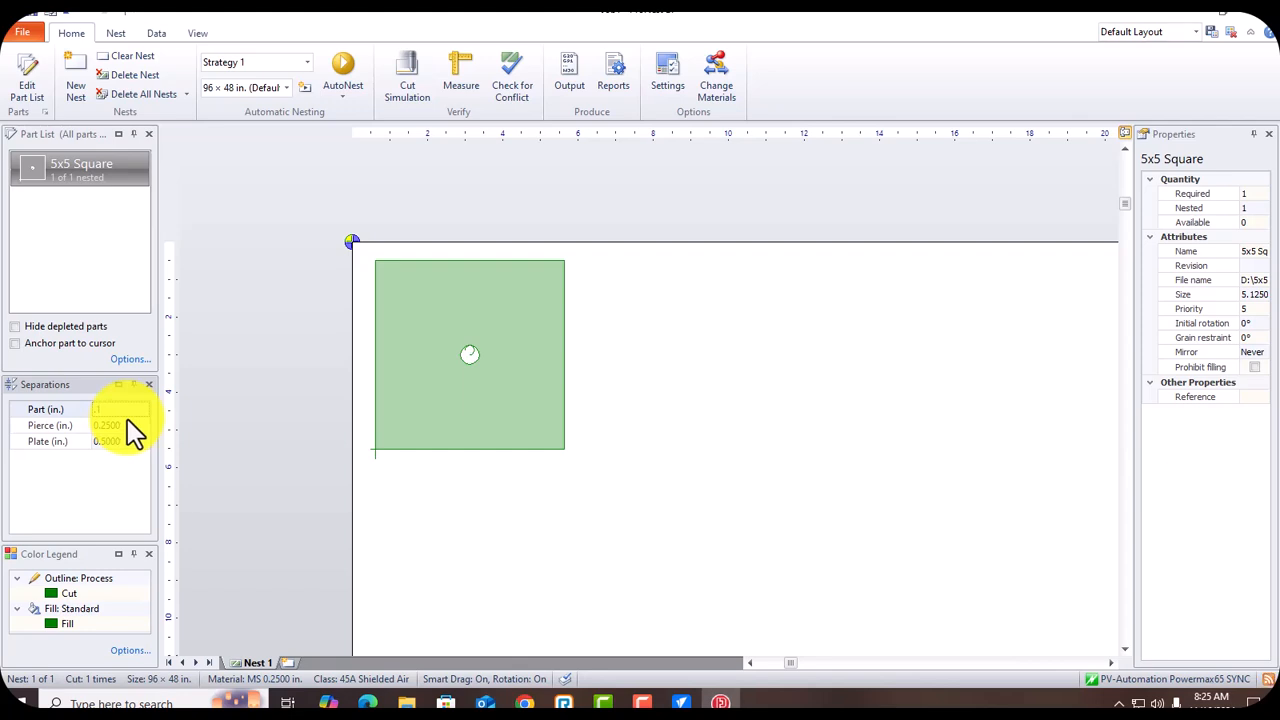
left_click(130, 424)
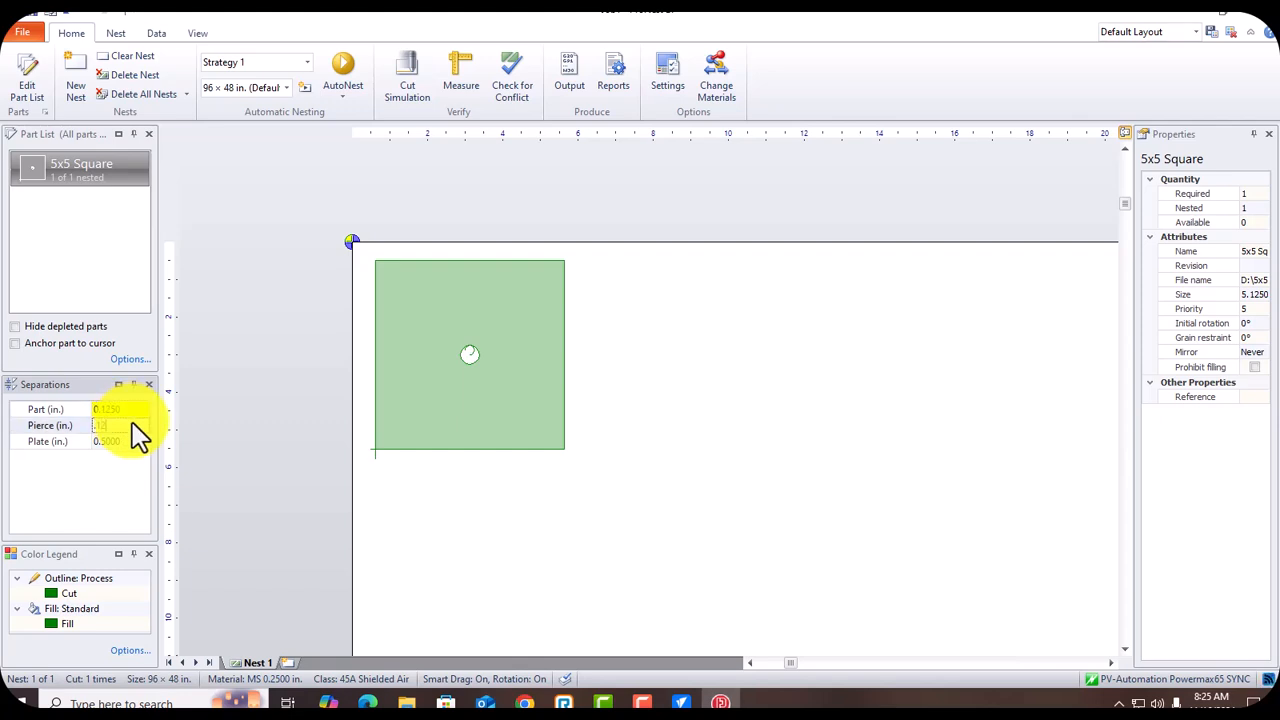
left_click(132, 441)
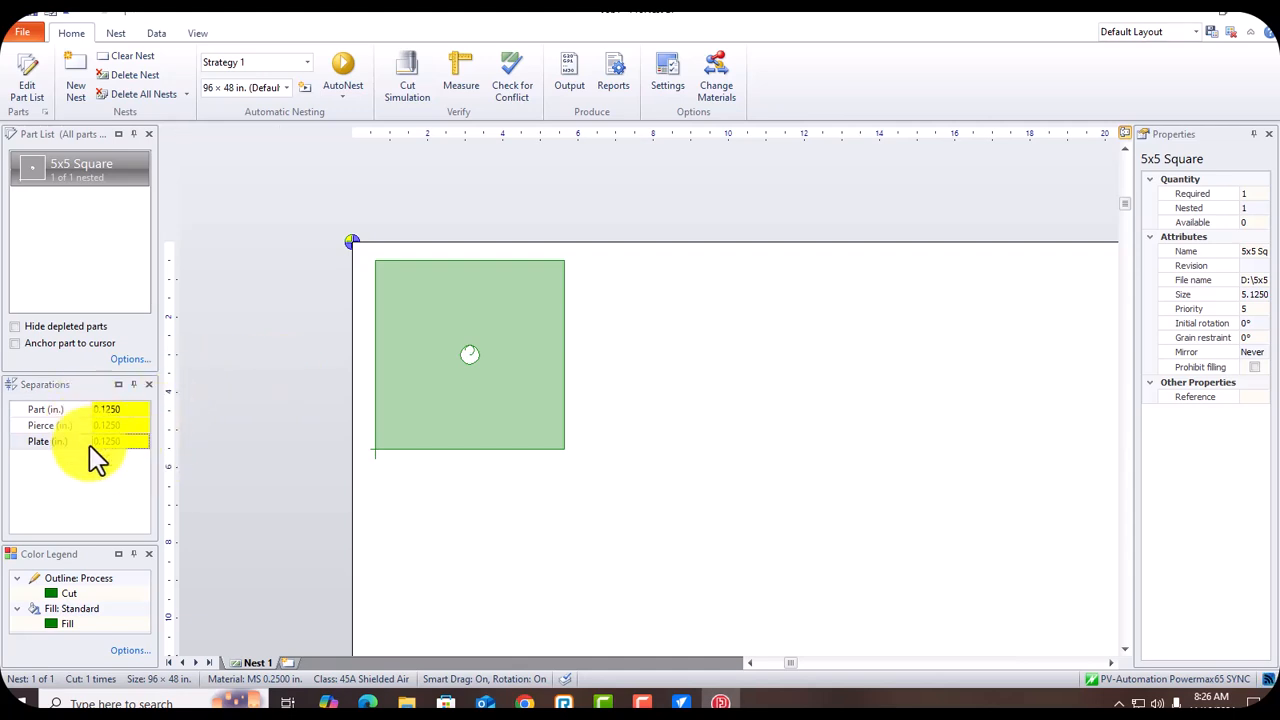
Step: Hide the Separations pane and show it again
left_click(200, 33)
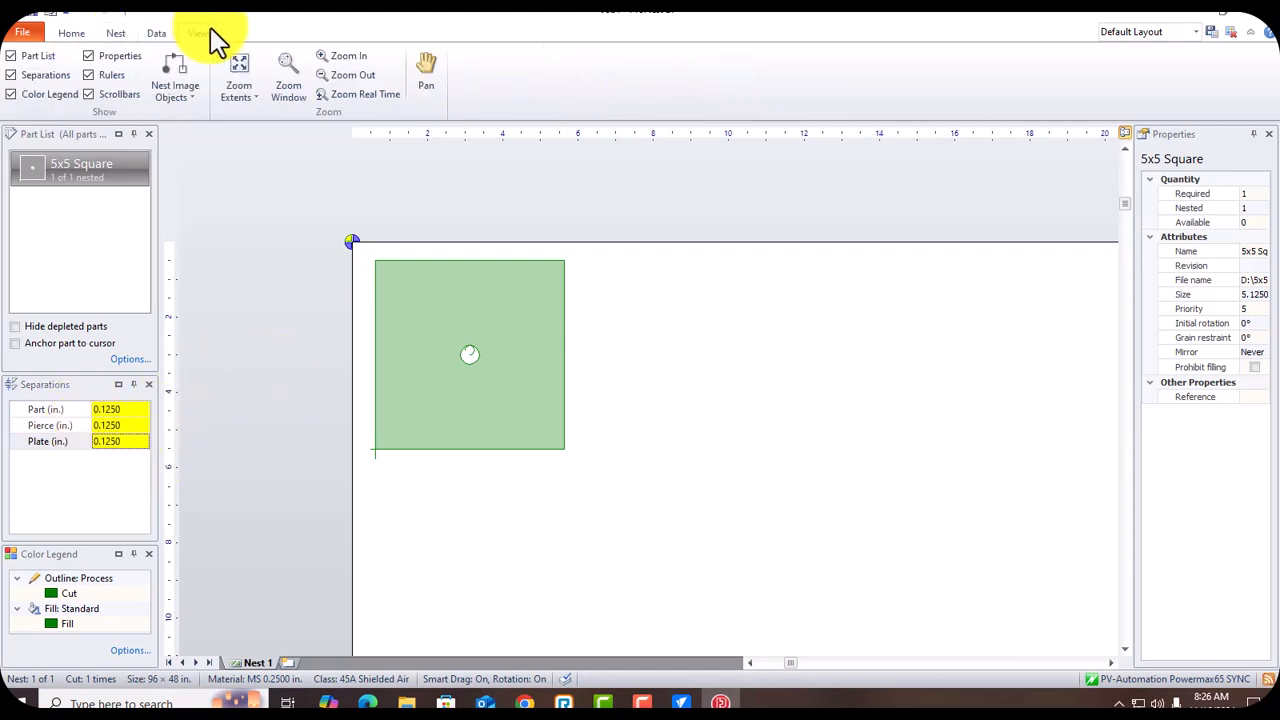
left_click(11, 76)
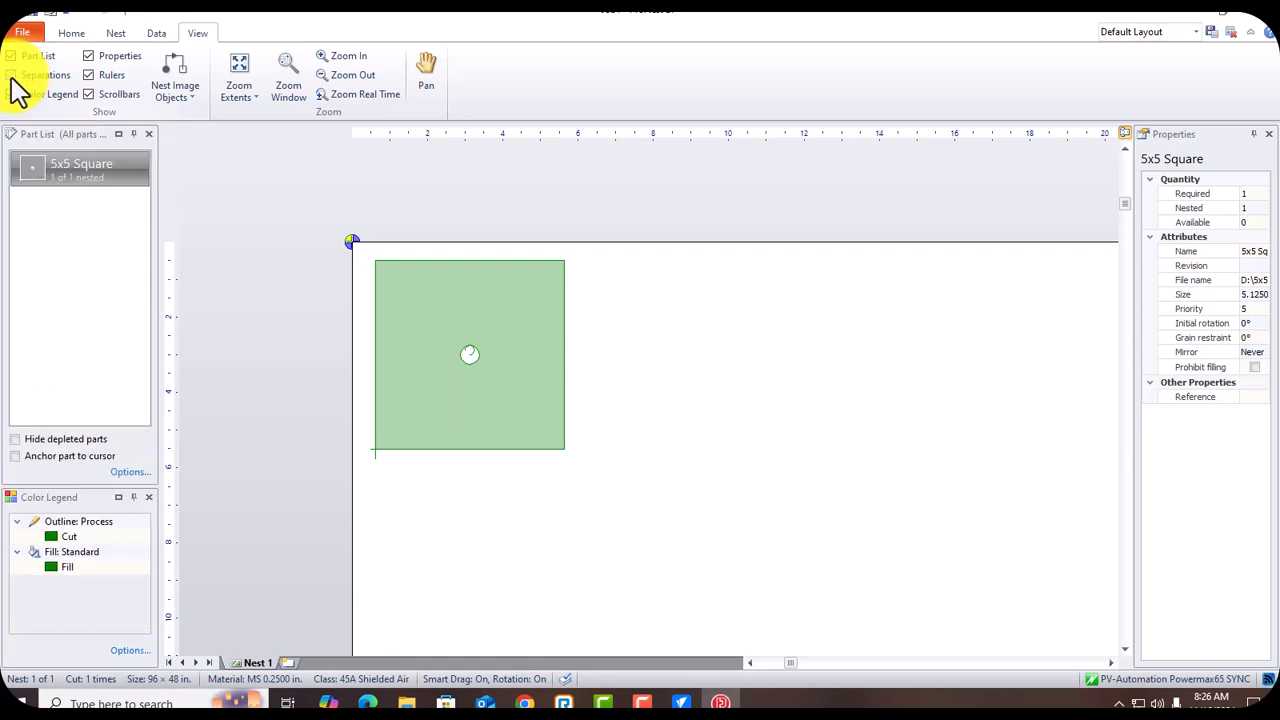
left_click(12, 77)
left_click(12, 77)
left_click(12, 77)
left_click(72, 34)
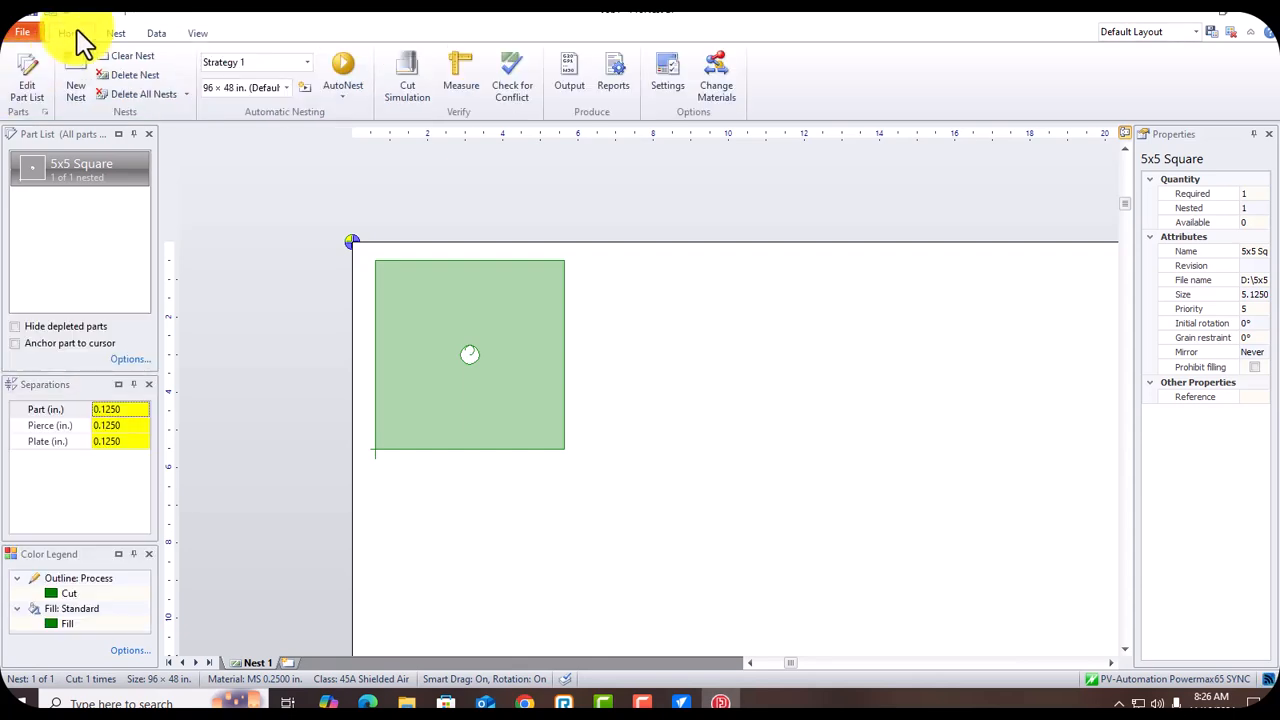
Step: Move the nested square closer to the plate's origin corner, up to the separation limits along both edges
left_click(433, 335)
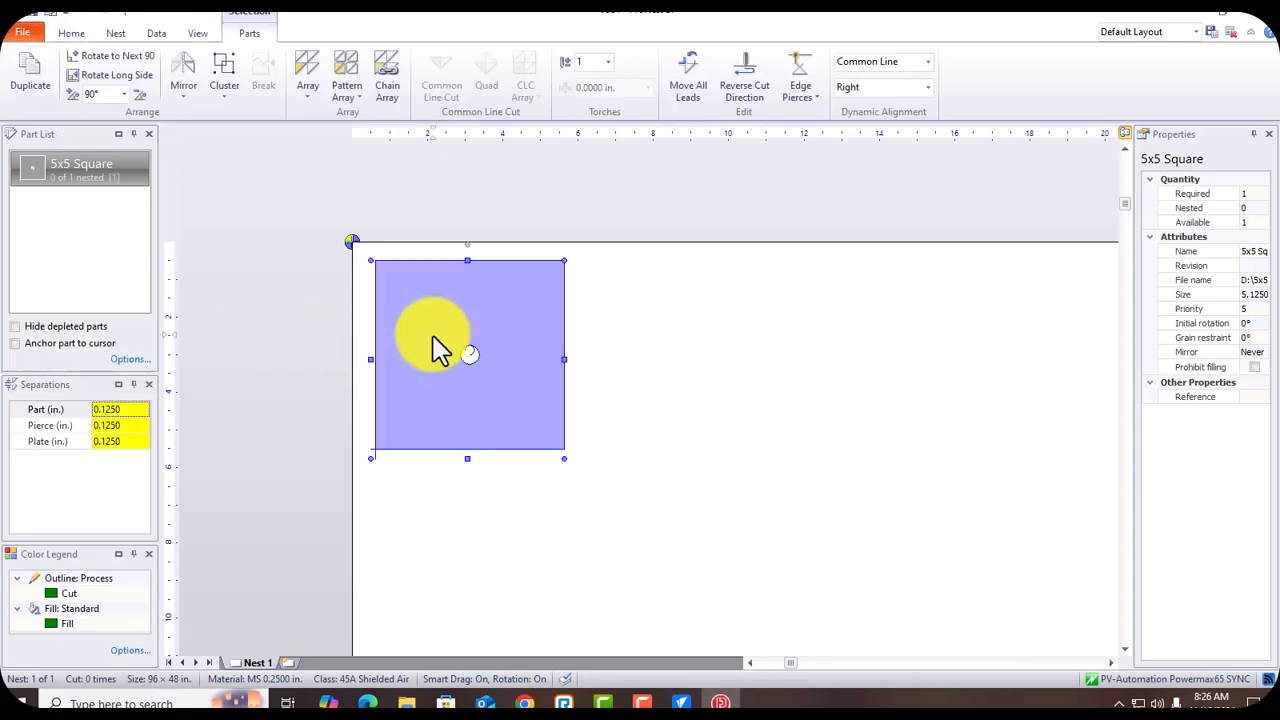
left_click_drag(440, 350, 441, 351)
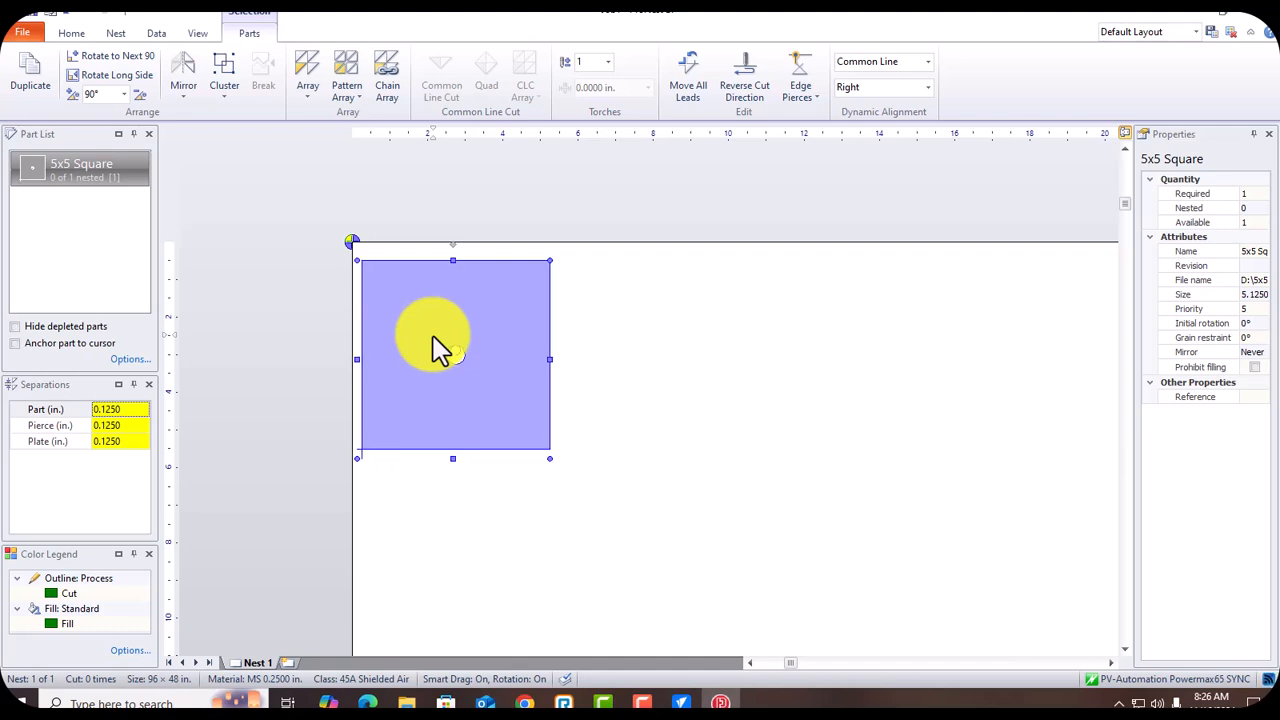
left_click_drag(433, 338, 431, 334)
left_click(583, 325)
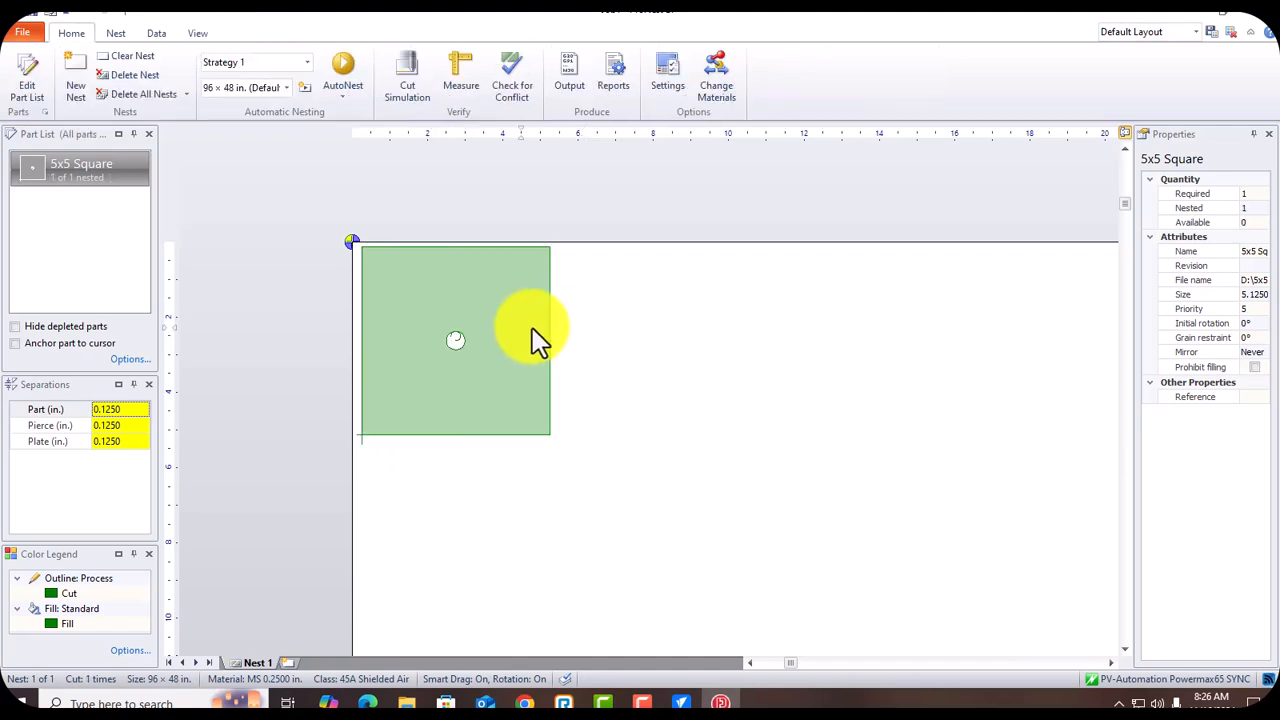
Step: Output Nest 1 as an NC file named "5x5 Square" to USB Drive (D:)
scroll(466, 366, "up", 4)
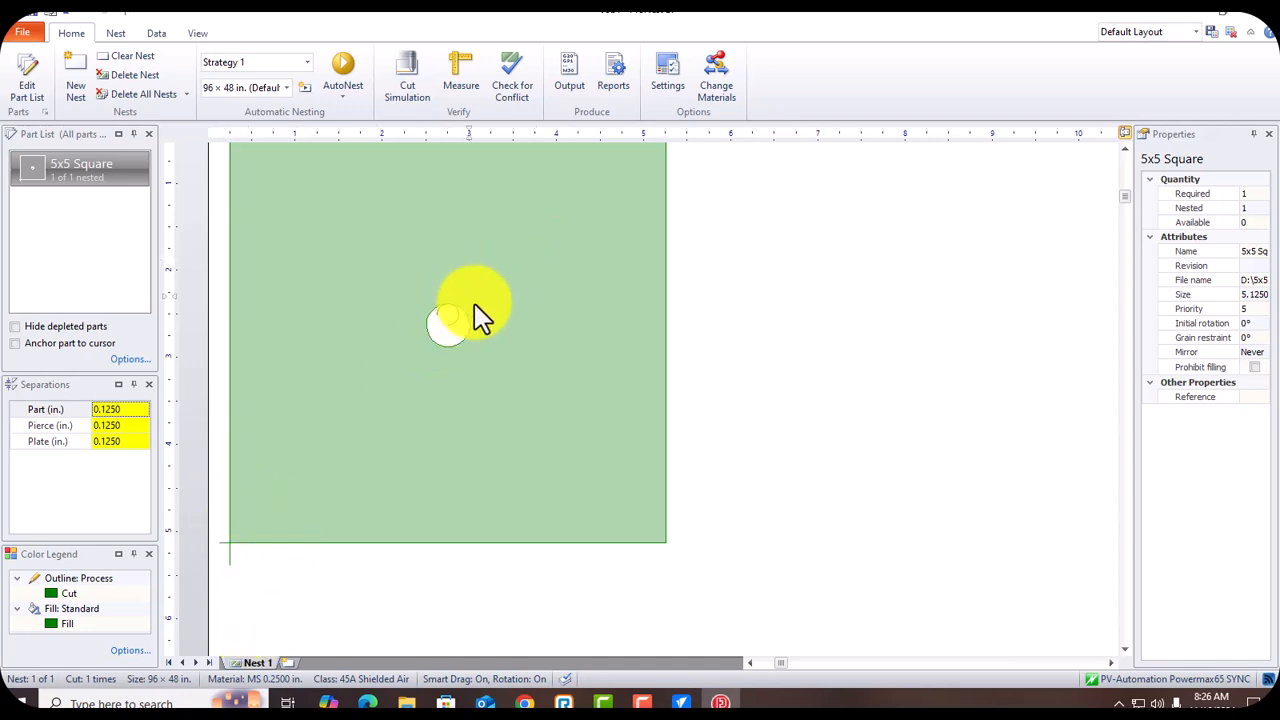
scroll(537, 321, "down", 3)
middle_click_drag(531, 319, 530, 367)
left_click(580, 87)
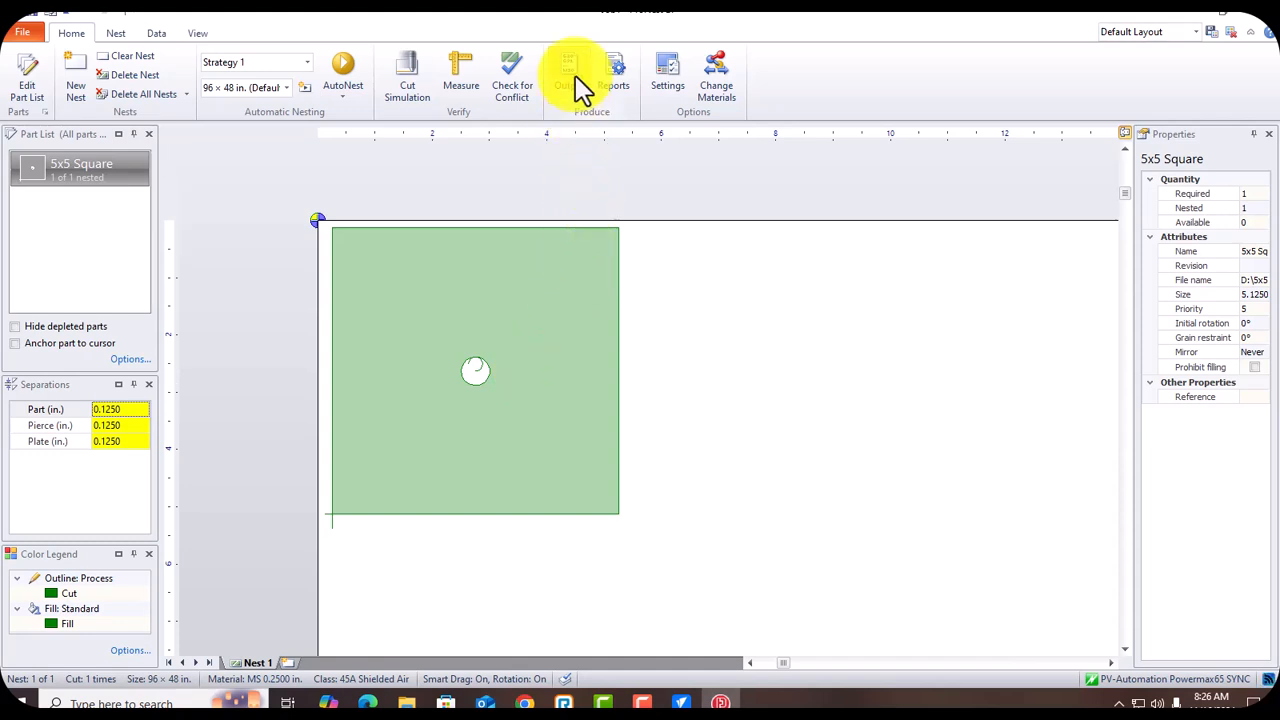
left_click(577, 80)
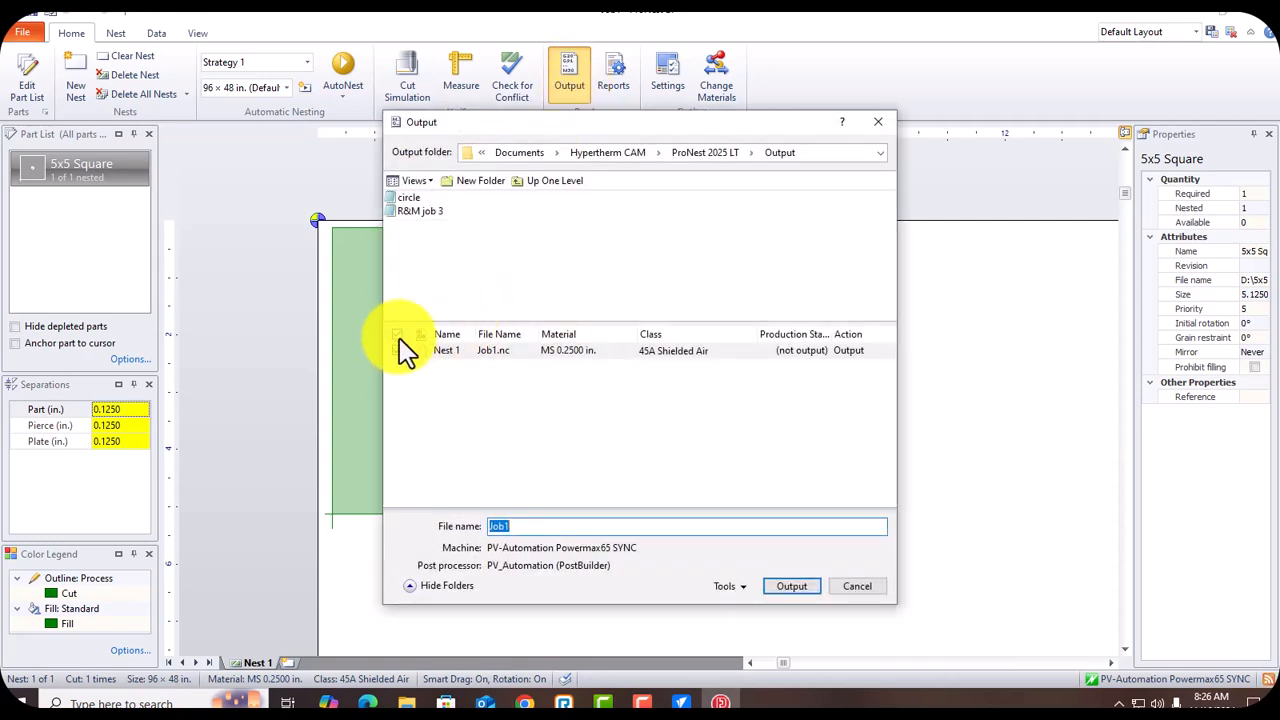
left_click(535, 525)
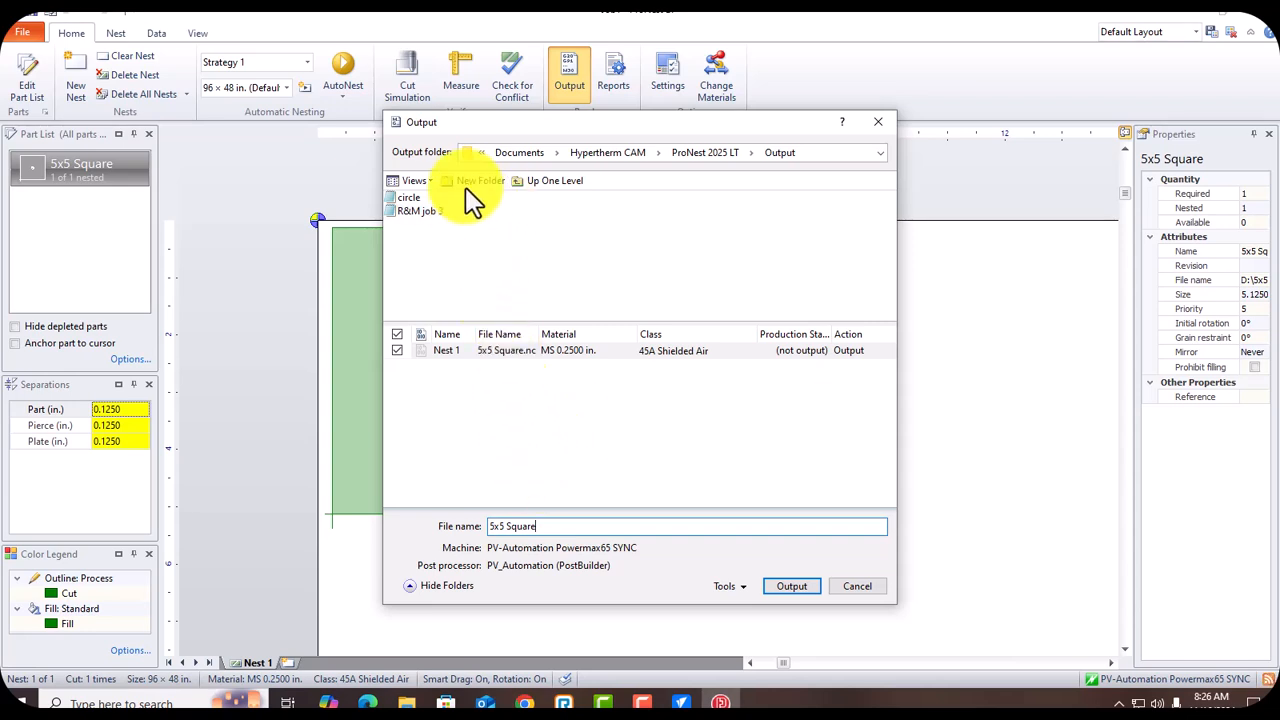
left_click(479, 153)
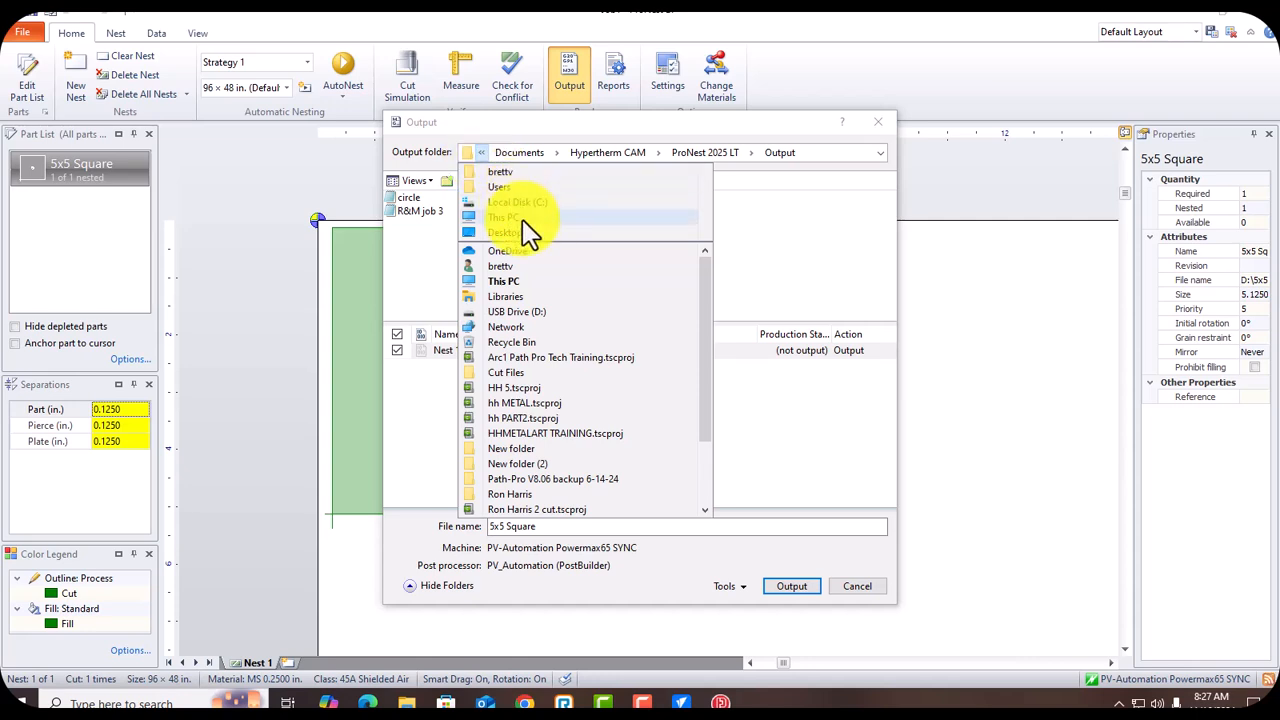
left_click(506, 313)
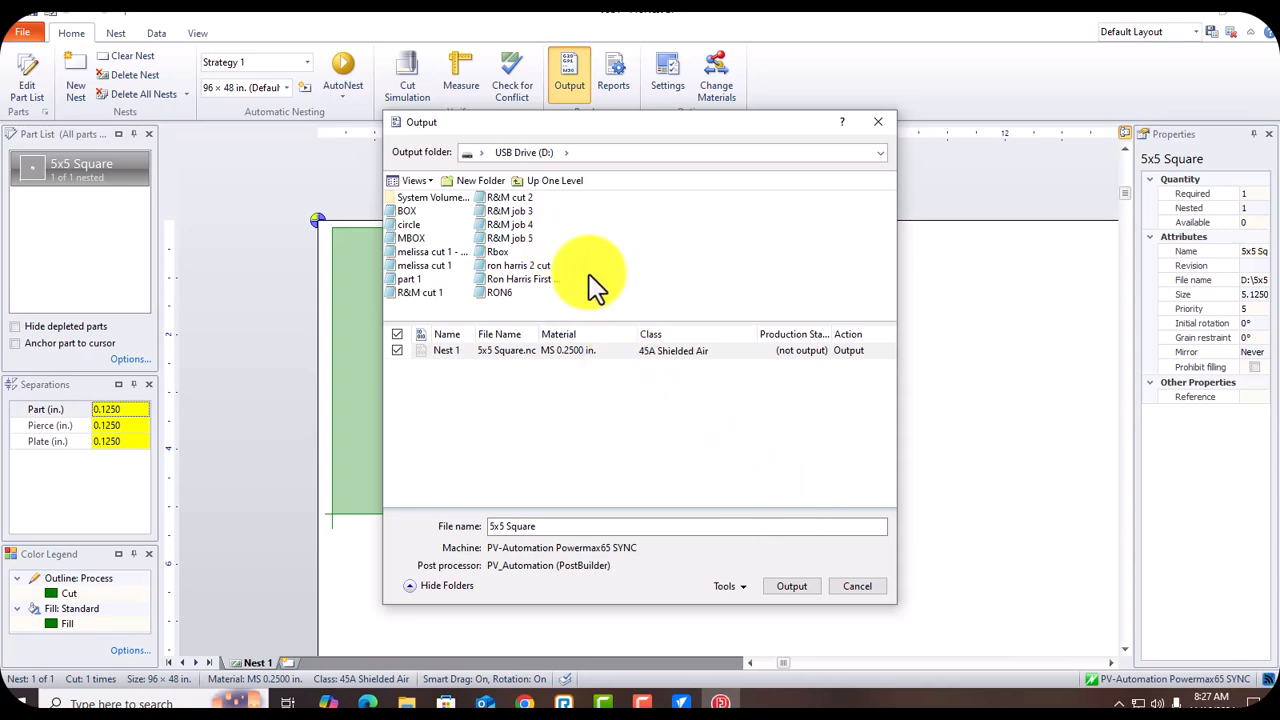
left_click(795, 598)
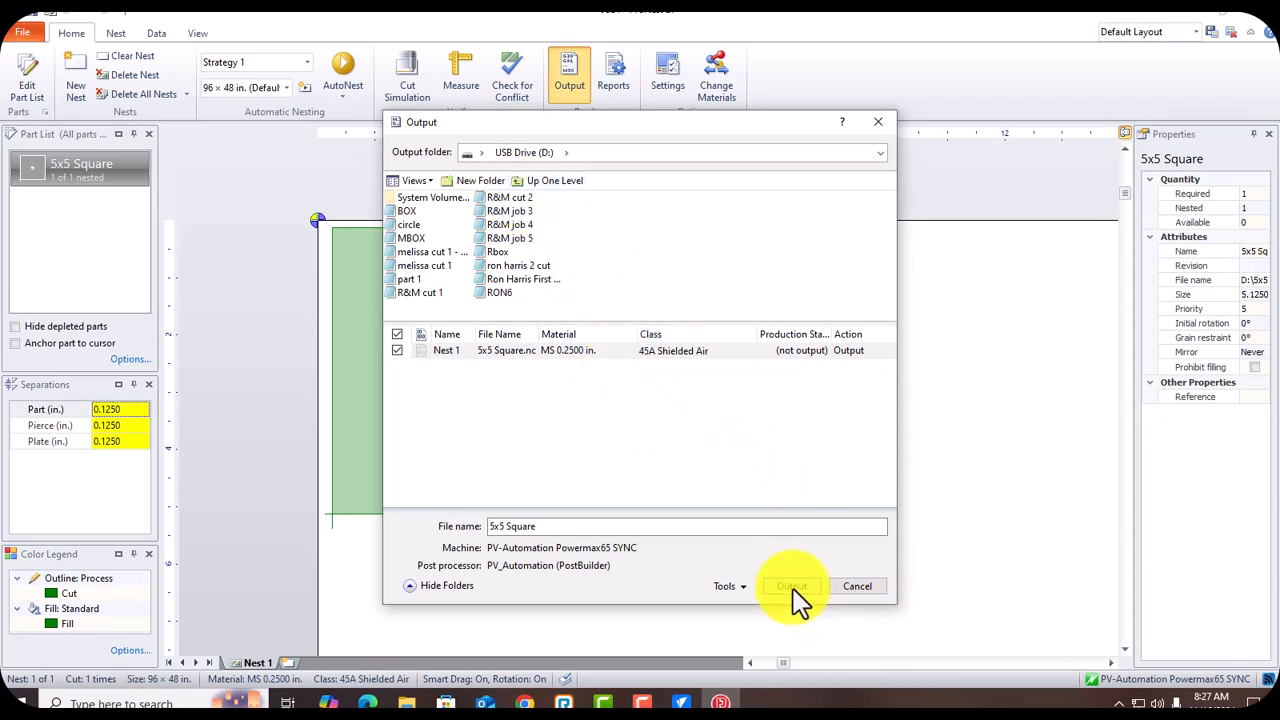